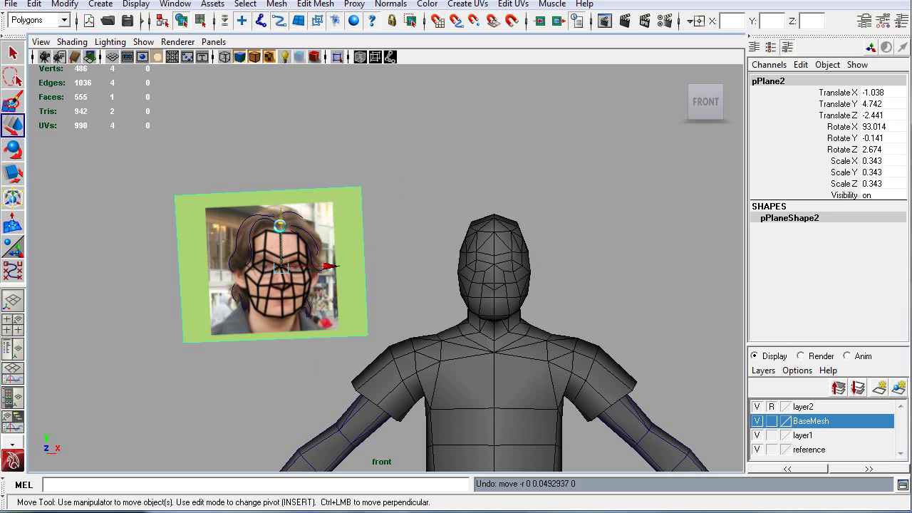
# Step: Try moving the face reference image plane beside the head, and undo the move
pyautogui.moveTo(279, 225)
pyautogui.mouseDown()
pyautogui.moveTo(274, 194)
pyautogui.moveTo(278, 378)
pyautogui.moveTo(292, 206)
pyautogui.moveTo(295, 230)
pyautogui.mouseUp()
pyautogui.hotkey('ctrl', 'z')
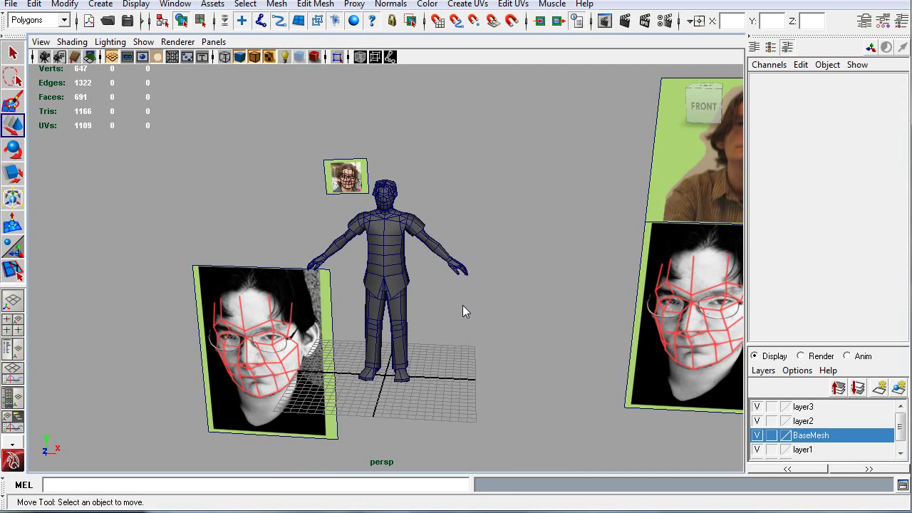
# Step: Examine the character's head and hair mesh from the front and both sides, alongside the face reference image
pyautogui.scroll(5, 462, 303)
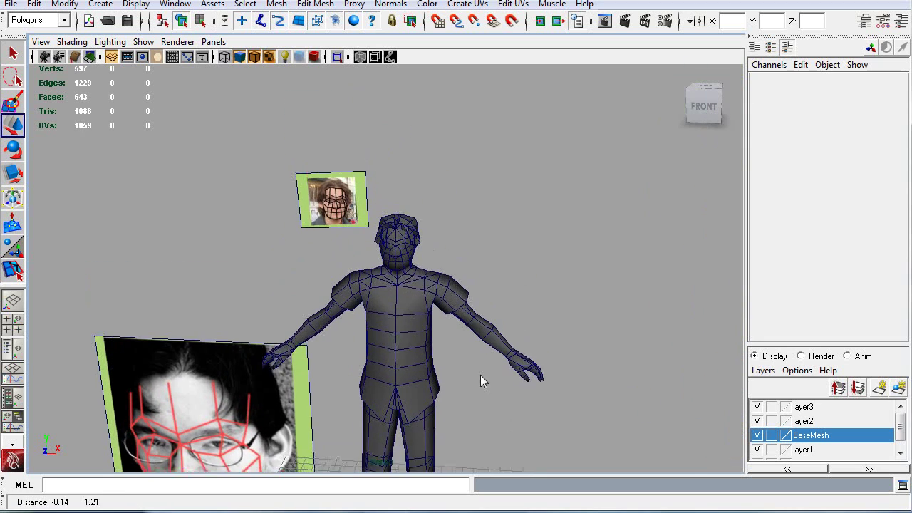
pyautogui.scroll(4, 466, 358)
pyautogui.keyDown('alt'); pyautogui.moveTo(475, 359); pyautogui.dragTo(353, 356); pyautogui.keyUp('alt')
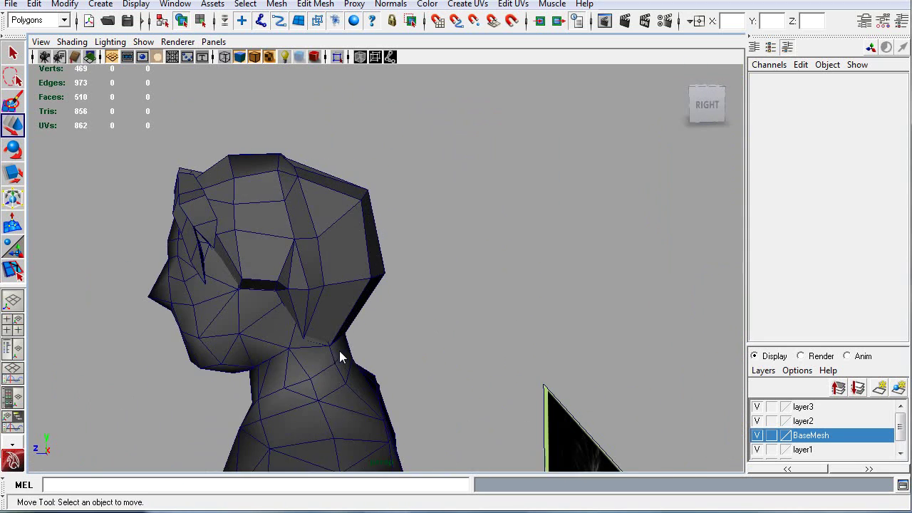
pyautogui.keyDown('alt'); pyautogui.moveTo(351, 338); pyautogui.dragTo(400, 341, button='middle'); pyautogui.keyUp('alt')
pyautogui.keyDown('alt'); pyautogui.moveTo(282, 340); pyautogui.dragTo(407, 340); pyautogui.keyUp('alt')
pyautogui.click(311, 206)
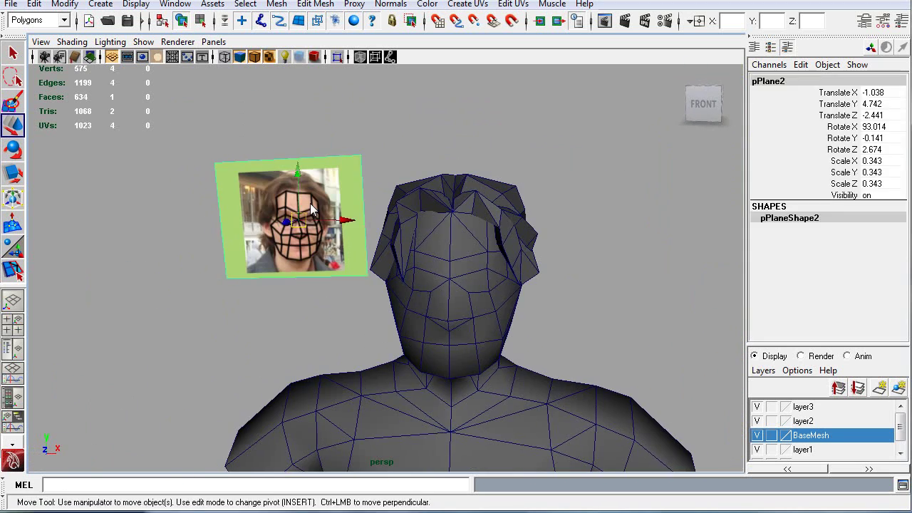
pyautogui.keyDown('alt'); pyautogui.moveTo(303, 293); pyautogui.dragTo(501, 303); pyautogui.keyUp('alt')
pyautogui.click(540, 297)
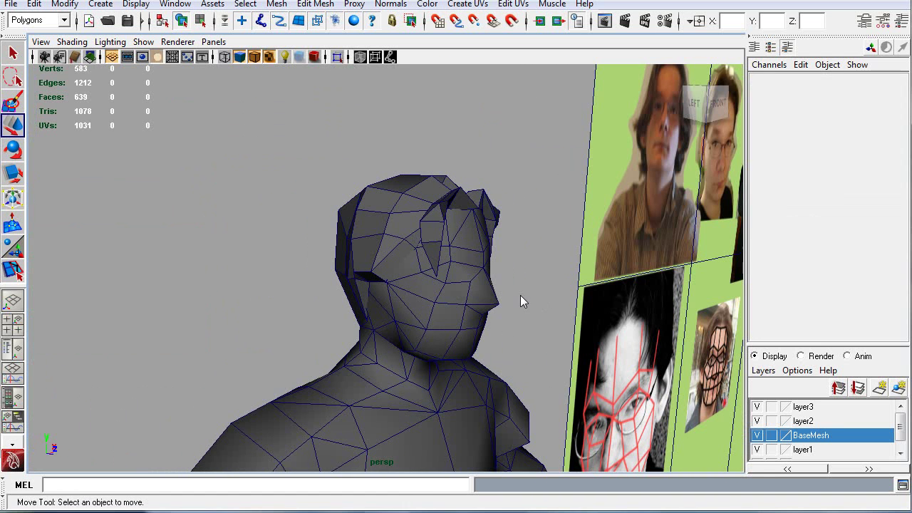
pyautogui.click(80, 44)
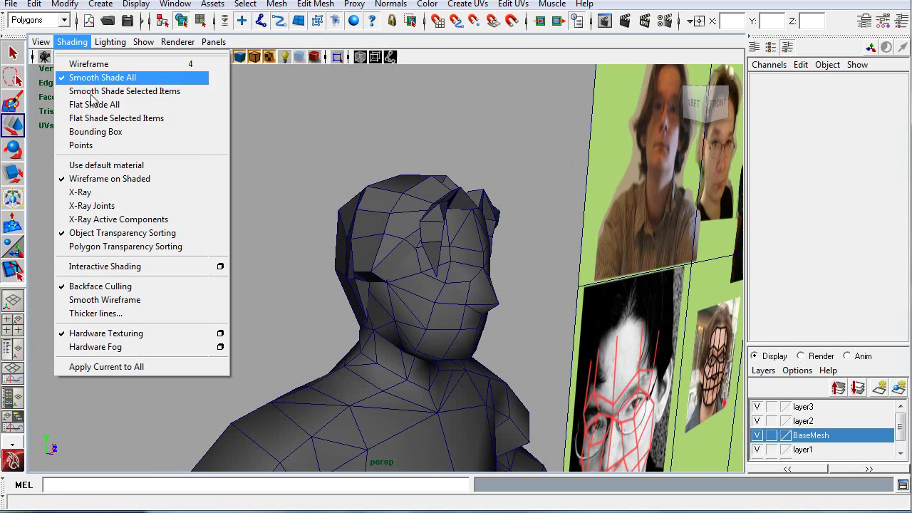
pyautogui.click(106, 166)
pyautogui.press('7')
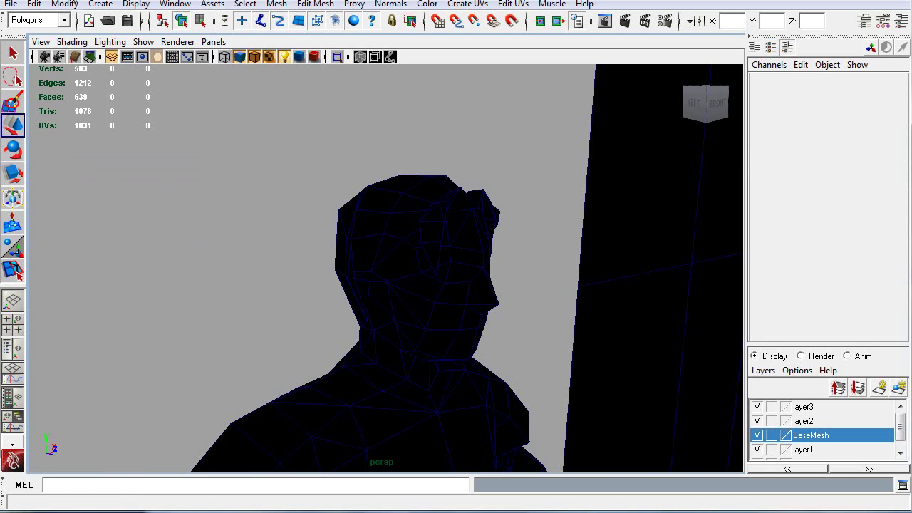
pyautogui.click(72, 42)
pyautogui.click(107, 166)
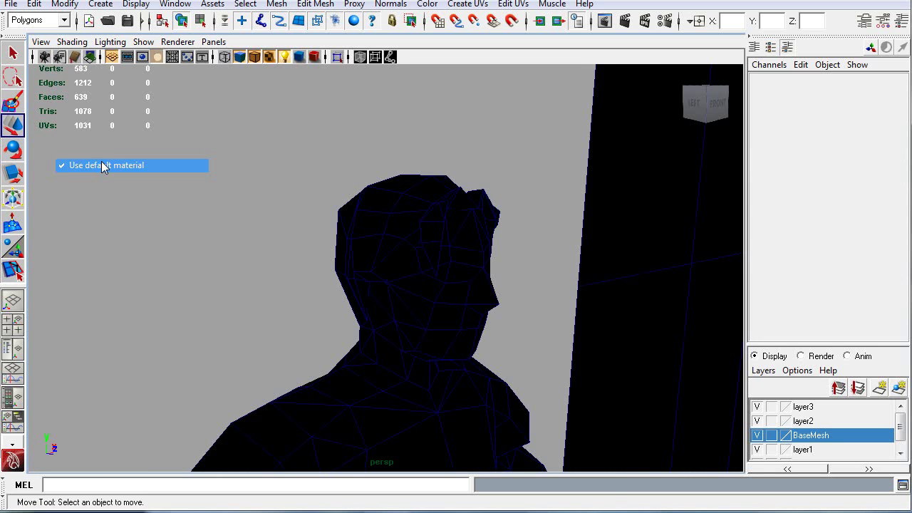
# Step: Turn off the wireframe overlay on the shaded models and check the head's silhouette from several sides
pyautogui.click(71, 42)
pyautogui.click(95, 179)
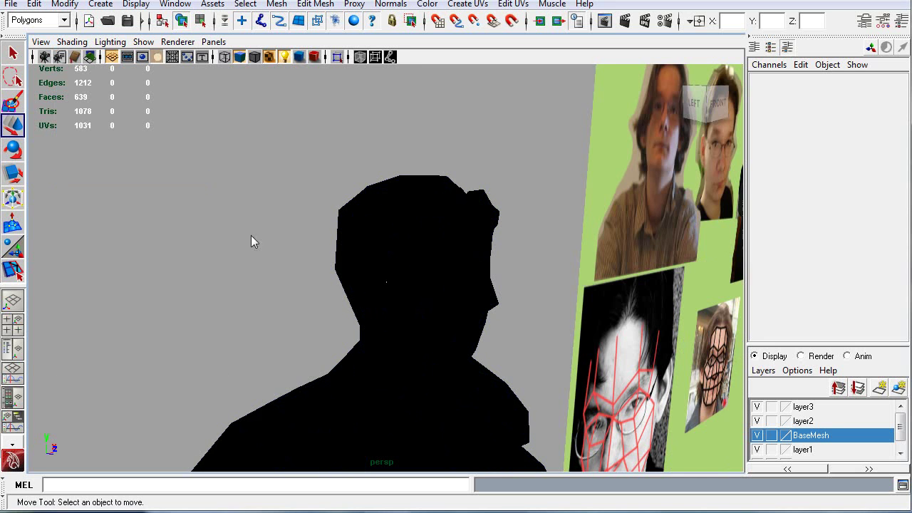
pyautogui.keyDown('alt'); pyautogui.moveTo(320, 228); pyautogui.dragTo(136, 236); pyautogui.keyUp('alt')
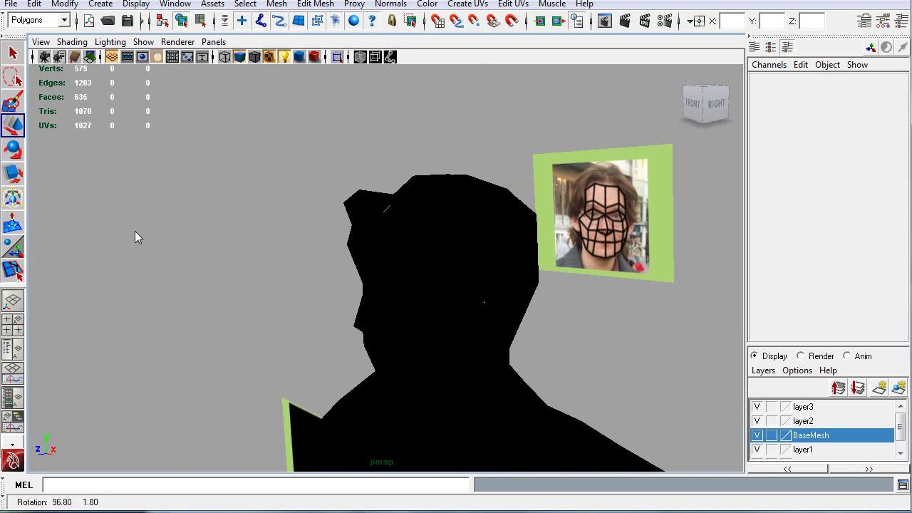
pyautogui.keyDown('alt'); pyautogui.moveTo(550, 295); pyautogui.dragTo(344, 307); pyautogui.keyUp('alt')
pyautogui.keyDown('alt'); pyautogui.moveTo(344, 304); pyautogui.dragTo(315, 292, button='right'); pyautogui.keyUp('alt')
pyautogui.keyDown('alt'); pyautogui.moveTo(316, 291); pyautogui.dragTo(421, 309); pyautogui.keyUp('alt')
# Step: Select the separate hair pieces together, including the front strands and both halves of the hair covering the skull
pyautogui.click(525, 187)
pyautogui.keyDown('alt'); pyautogui.moveTo(525, 187); pyautogui.dragTo(412, 227); pyautogui.keyUp('alt')
pyautogui.click(377, 226)
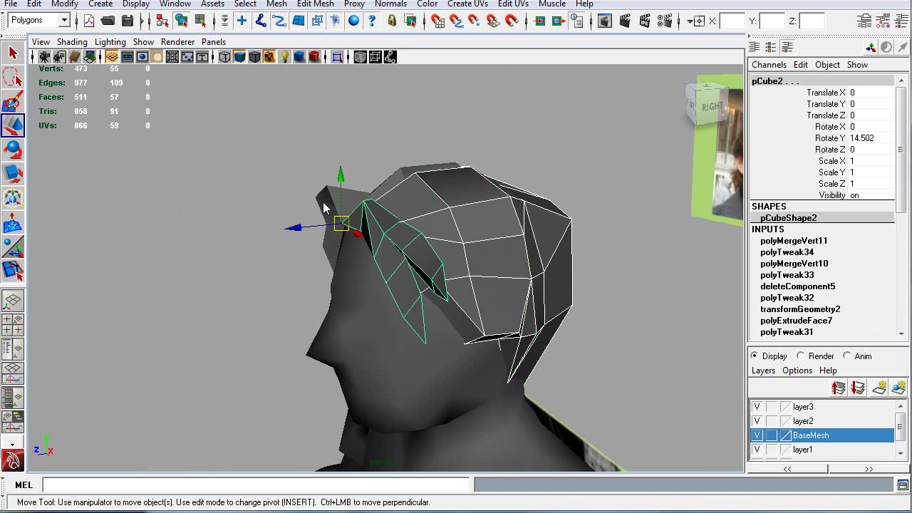
pyautogui.click(327, 205)
pyautogui.keyDown('alt'); pyautogui.moveTo(588, 209); pyautogui.dragTo(475, 239); pyautogui.keyUp('alt')
pyautogui.keyDown('alt'); pyautogui.moveTo(363, 245); pyautogui.dragTo(445, 267, button='right'); pyautogui.keyUp('alt')
pyautogui.keyDown('alt'); pyautogui.moveTo(405, 257); pyautogui.dragTo(331, 228); pyautogui.keyUp('alt')
pyautogui.keyDown('alt'); pyautogui.moveTo(322, 226); pyautogui.dragTo(421, 329, button='middle'); pyautogui.keyUp('alt')
pyautogui.keyDown('alt'); pyautogui.moveTo(421, 330); pyautogui.dragTo(400, 310); pyautogui.keyUp('alt')
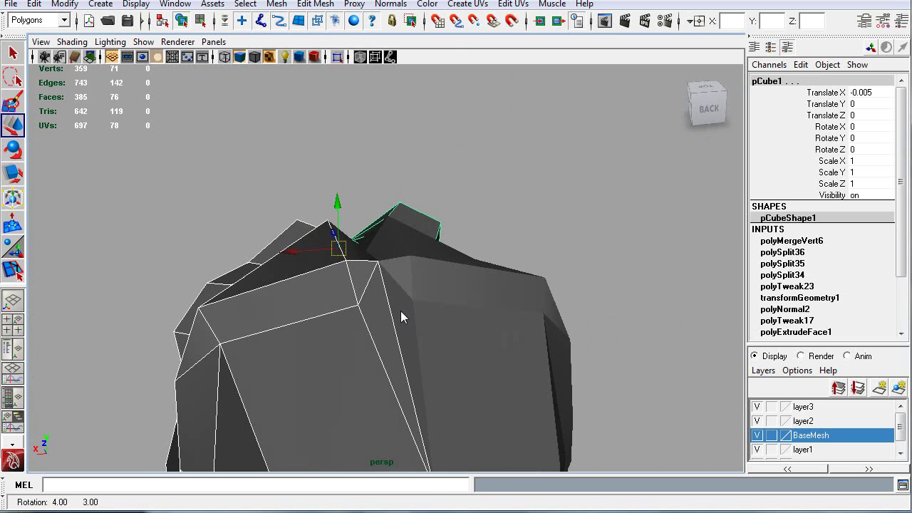
pyautogui.keyDown('alt'); pyautogui.moveTo(376, 240); pyautogui.dragTo(412, 296); pyautogui.keyUp('alt')
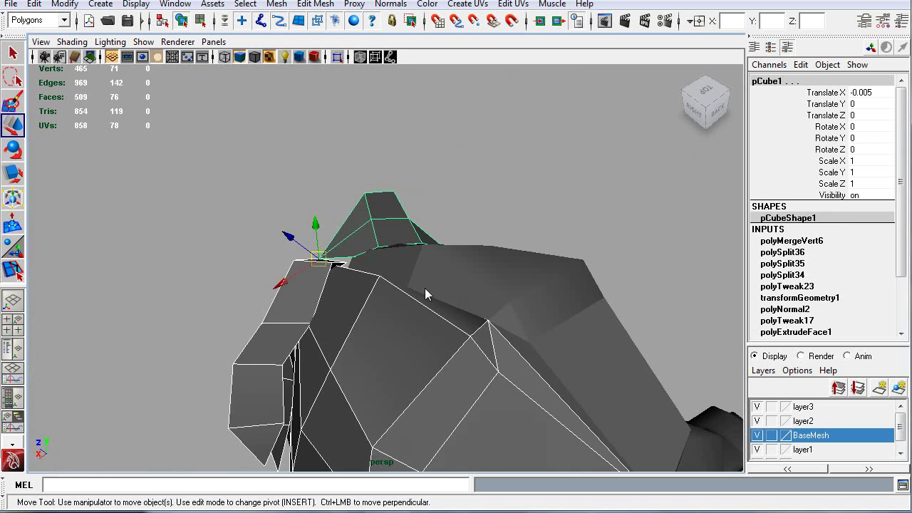
pyautogui.keyDown('shift'); pyautogui.click(443, 271); pyautogui.keyUp('shift')
# Step: Examine the selected hair pieces all around the head and compare their shape with the face reference photo
pyautogui.keyDown('alt'); pyautogui.moveTo(516, 314); pyautogui.dragTo(403, 273); pyautogui.keyUp('alt')
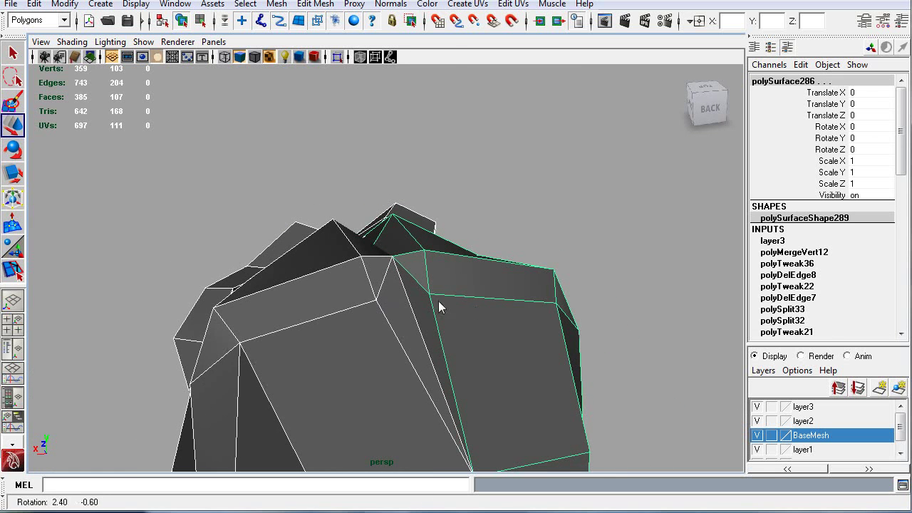
pyautogui.keyDown('alt'); pyautogui.moveTo(475, 306); pyautogui.dragTo(433, 279); pyautogui.keyUp('alt')
pyautogui.keyDown('alt'); pyautogui.moveTo(334, 303); pyautogui.dragTo(275, 253); pyautogui.keyUp('alt')
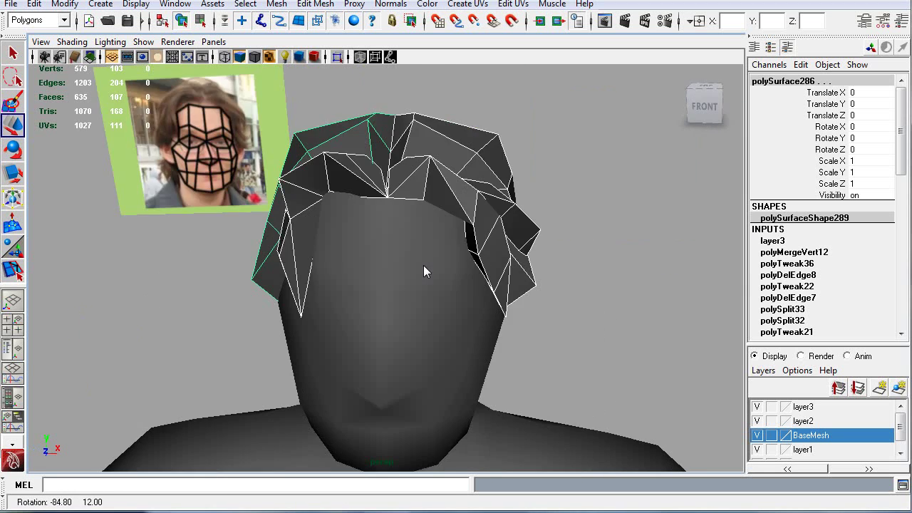
pyautogui.keyDown('alt'); pyautogui.moveTo(423, 265); pyautogui.dragTo(425, 256); pyautogui.keyUp('alt')
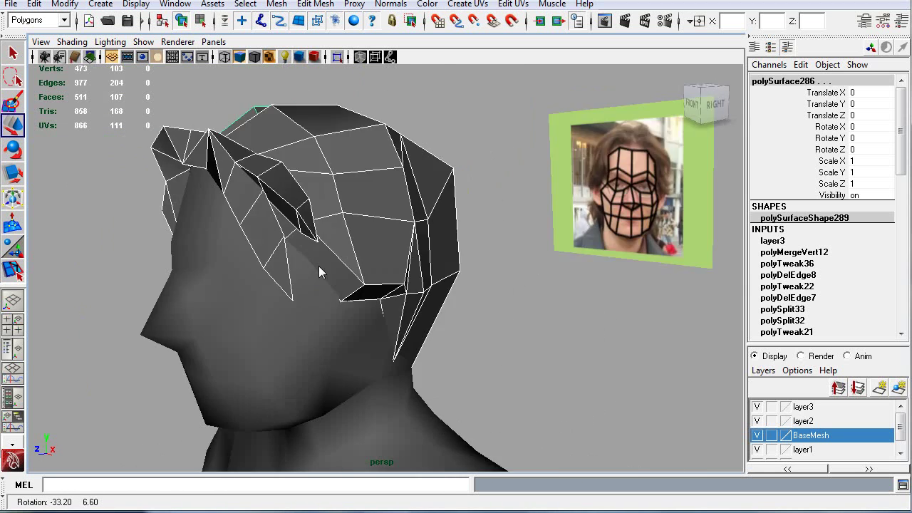
pyautogui.keyDown('alt'); pyautogui.moveTo(318, 266); pyautogui.dragTo(380, 310); pyautogui.keyUp('alt')
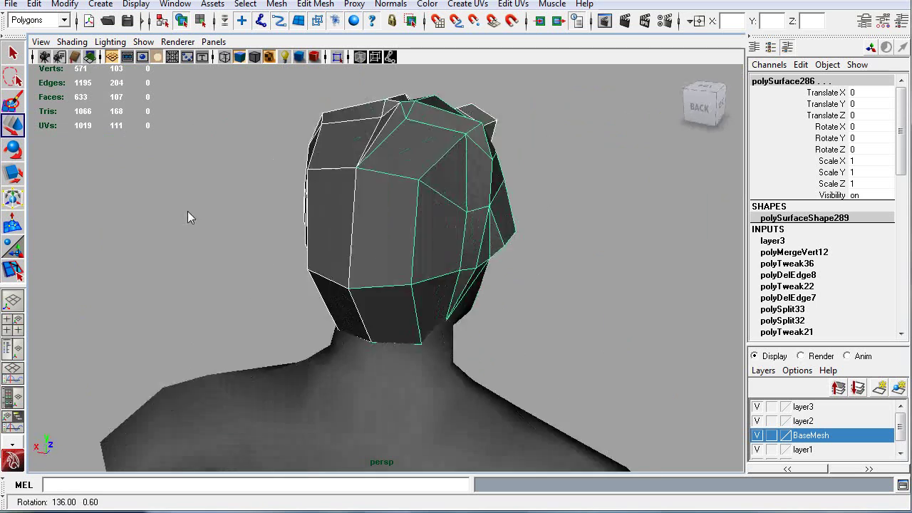
pyautogui.keyDown('alt'); pyautogui.moveTo(187, 211); pyautogui.dragTo(86, 178); pyautogui.keyUp('alt')
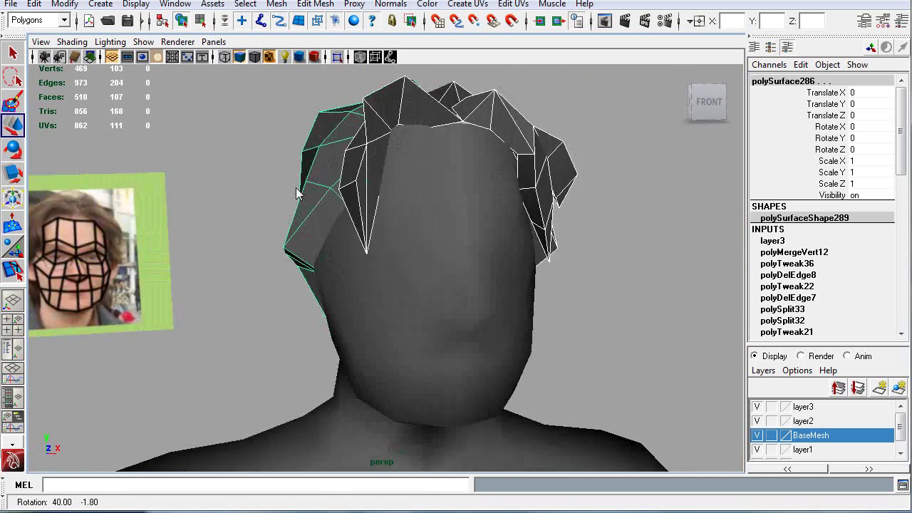
pyautogui.keyDown('alt'); pyautogui.moveTo(296, 188); pyautogui.dragTo(237, 199); pyautogui.keyUp('alt')
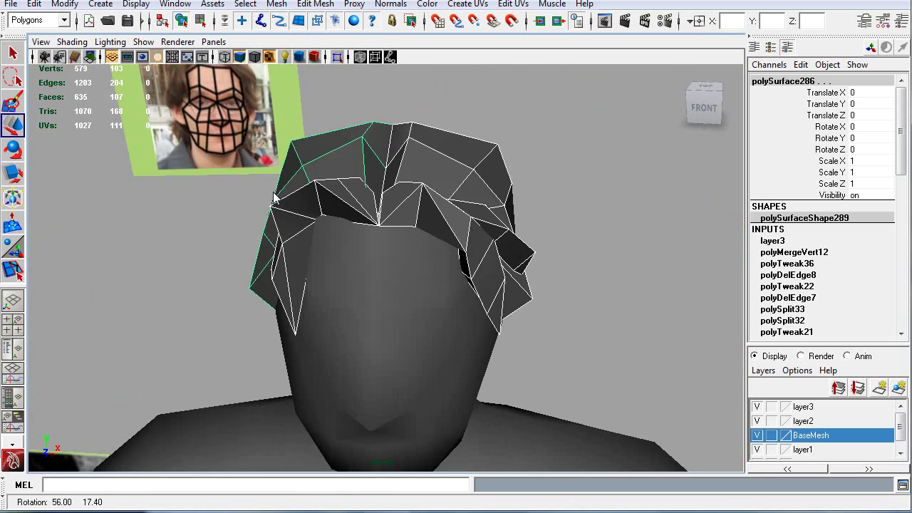
pyautogui.moveTo(271, 197)
pyautogui.keyDown('alt'); pyautogui.mouseDown()
pyautogui.moveTo(271, 189)
pyautogui.moveTo(216, 183)
pyautogui.moveTo(278, 197)
pyautogui.mouseUp(); pyautogui.keyUp('alt')
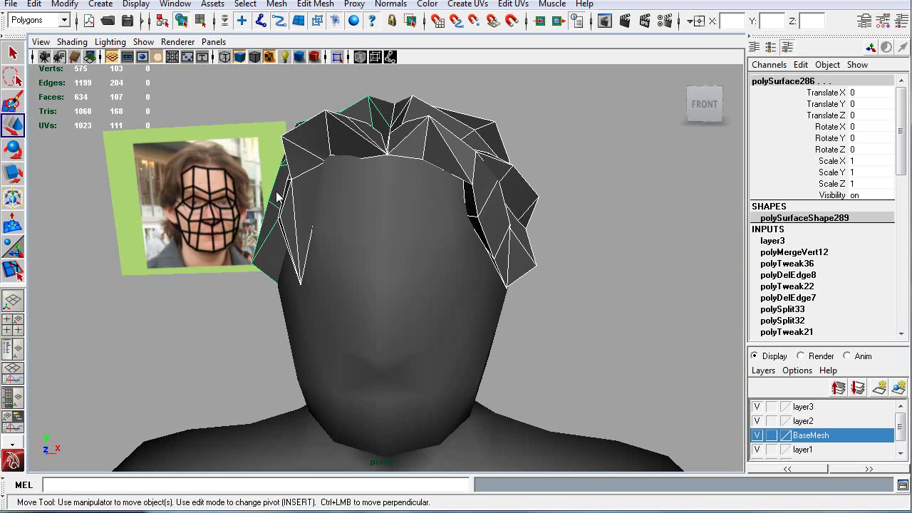
pyautogui.keyDown('alt'); pyautogui.moveTo(393, 197); pyautogui.dragTo(377, 205, button='right'); pyautogui.keyUp('alt')
pyautogui.keyDown('alt'); pyautogui.moveTo(516, 189); pyautogui.dragTo(506, 220); pyautogui.keyUp('alt')
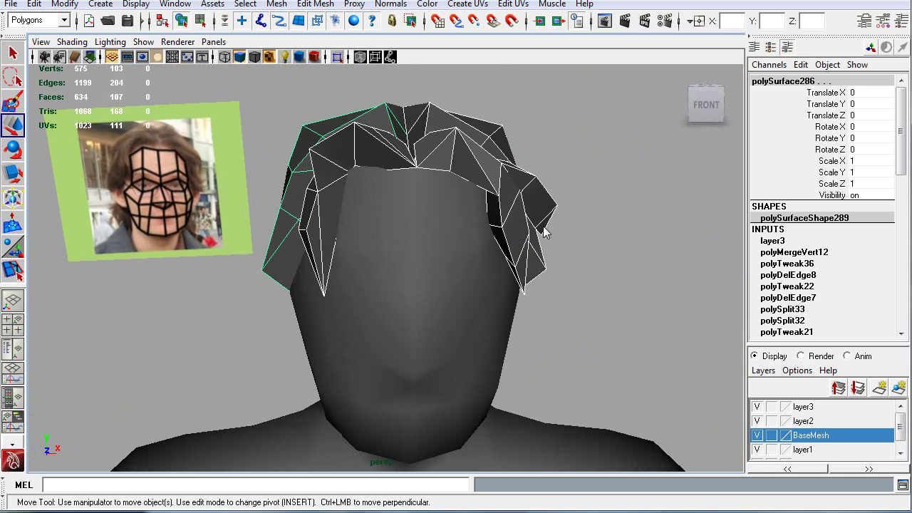
pyautogui.keyDown('alt'); pyautogui.moveTo(508, 222); pyautogui.dragTo(344, 190); pyautogui.keyUp('alt')
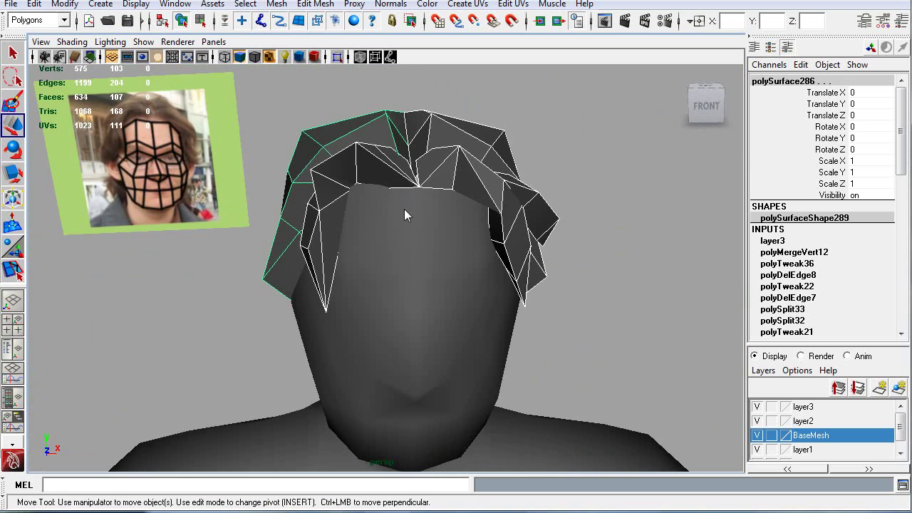
pyautogui.keyDown('alt'); pyautogui.moveTo(404, 208); pyautogui.dragTo(439, 194); pyautogui.keyUp('alt')
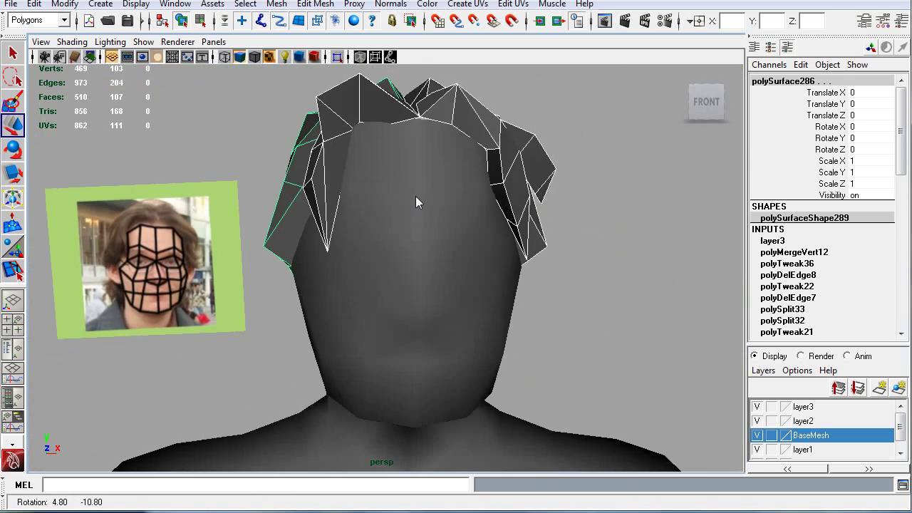
pyautogui.keyDown('alt'); pyautogui.moveTo(415, 196); pyautogui.dragTo(461, 187); pyautogui.keyUp('alt')
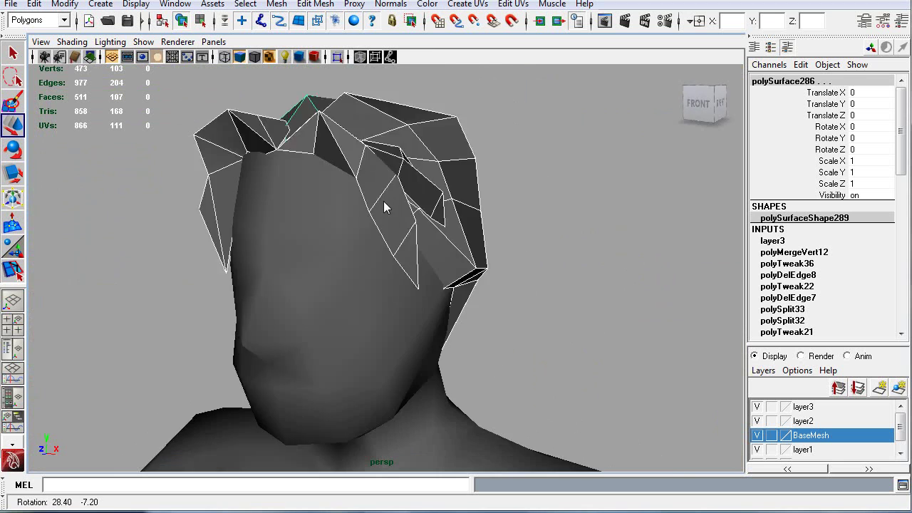
pyautogui.keyDown('alt'); pyautogui.moveTo(383, 204); pyautogui.dragTo(342, 220); pyautogui.keyUp('alt')
pyautogui.keyDown('alt'); pyautogui.moveTo(400, 200); pyautogui.dragTo(347, 246); pyautogui.keyUp('alt')
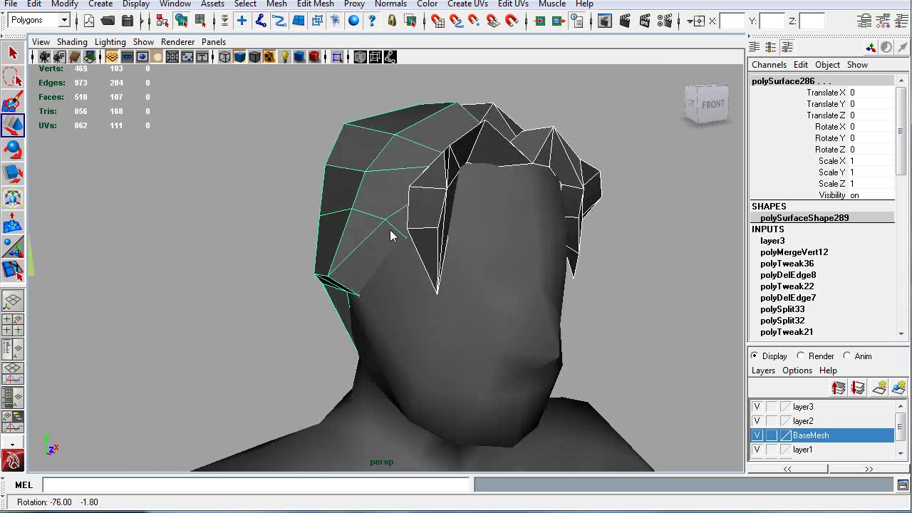
pyautogui.keyDown('alt'); pyautogui.moveTo(391, 230); pyautogui.dragTo(376, 214); pyautogui.keyUp('alt')
pyautogui.keyDown('alt'); pyautogui.moveTo(317, 270); pyautogui.dragTo(113, 220); pyautogui.keyUp('alt')
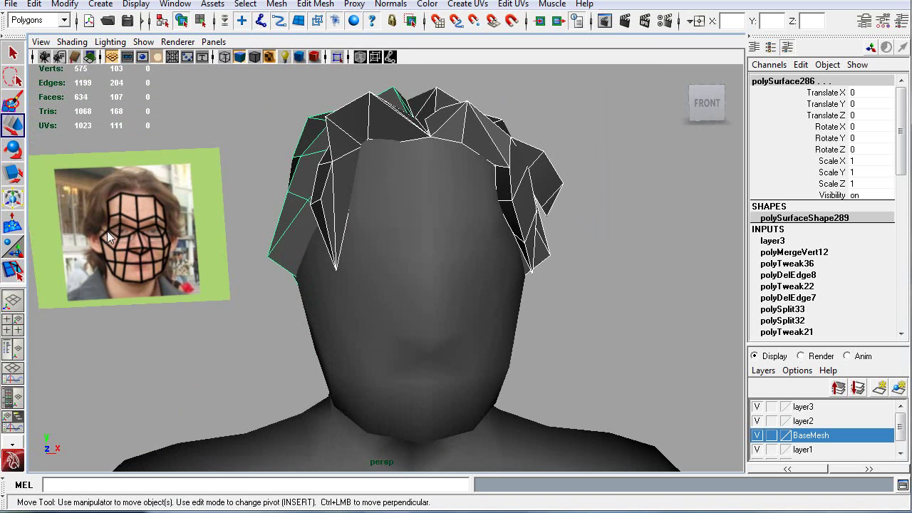
# Step: Select the character's main body mesh on its own and look over the whole figure
pyautogui.keyDown('alt'); pyautogui.moveTo(196, 230); pyautogui.dragTo(362, 280); pyautogui.keyUp('alt')
pyautogui.click(360, 285)
pyautogui.scroll(2, 432, 340)
pyautogui.keyDown('alt'); pyautogui.moveTo(432, 341); pyautogui.dragTo(463, 23, button='middle'); pyautogui.keyUp('alt')
pyautogui.scroll(-6, 391, 248)
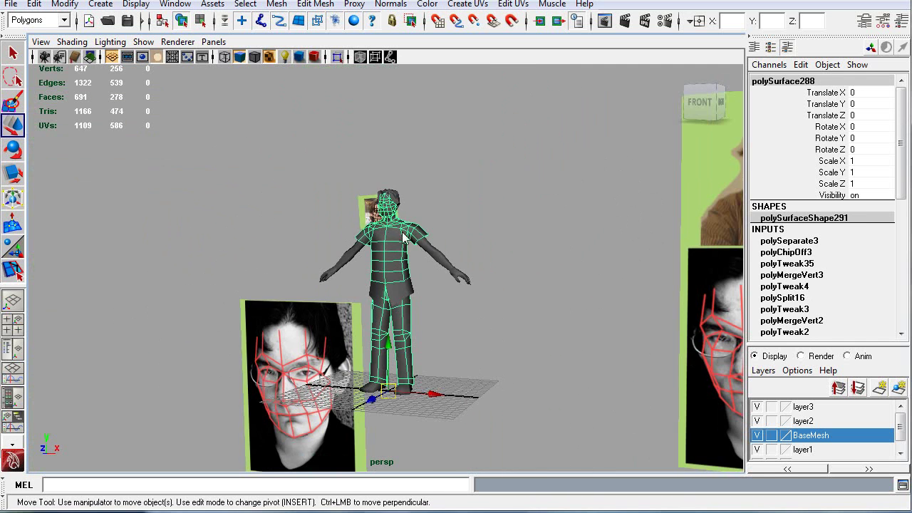
# Step: Select all of the character's meshes together to show the full figure's wireframe
pyautogui.keyDown('alt'); pyautogui.moveTo(320, 217); pyautogui.dragTo(390, 223); pyautogui.keyUp('alt')
pyautogui.moveTo(456, 146); pyautogui.dragTo(351, 423)
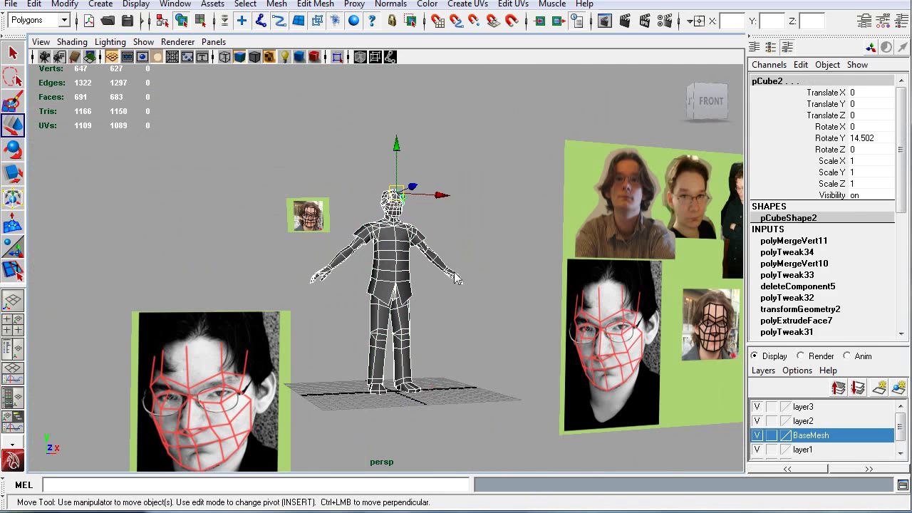
pyautogui.keyDown('alt'); pyautogui.moveTo(453, 298); pyautogui.dragTo(447, 293); pyautogui.keyUp('alt')
pyautogui.scroll(2, 428, 321)
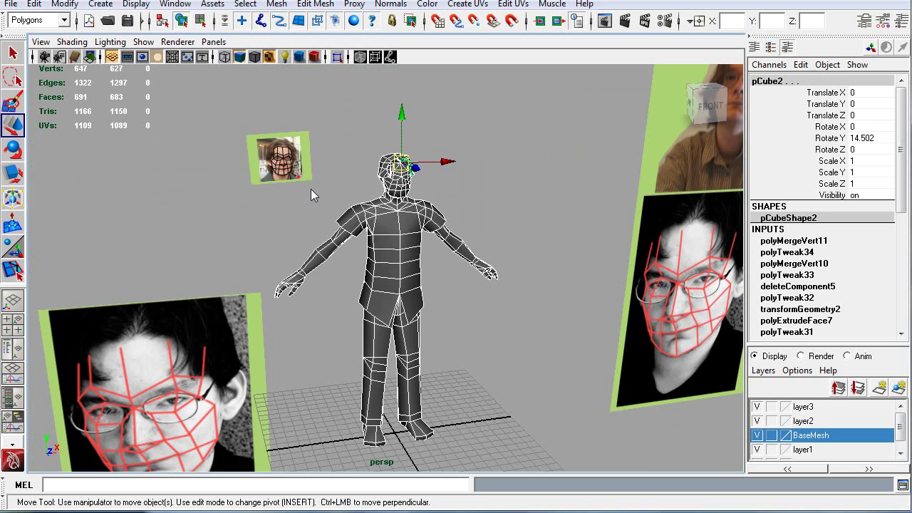
# Step: Switch the body mesh to component editing and start the Split Polygon Tool on it
pyautogui.moveTo(394, 263); pyautogui.dragTo(455, 314, button='right')
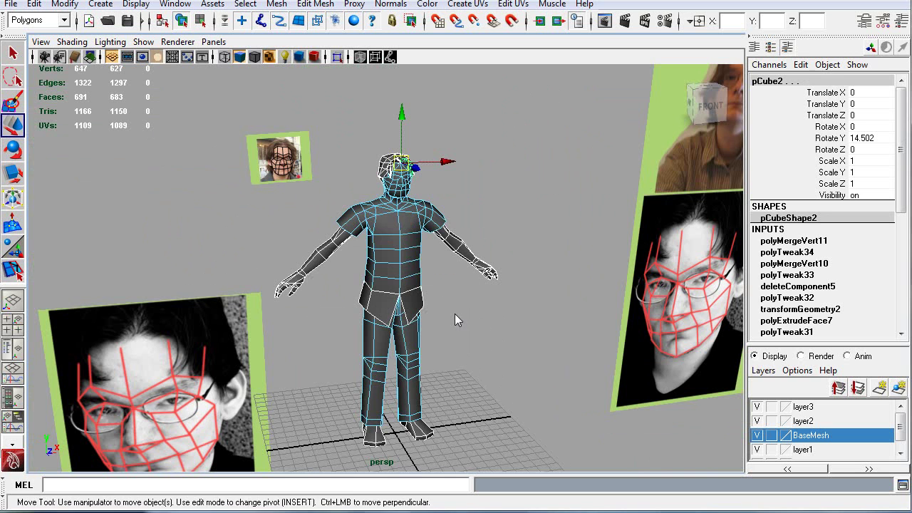
pyautogui.click(314, 4)
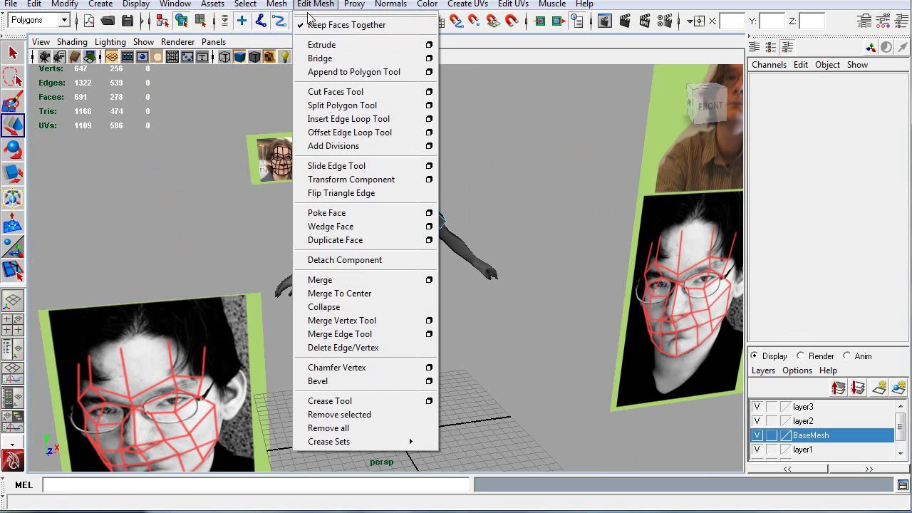
pyautogui.click(342, 107)
# Step: Use the Select Edge Loop Tool to pick horizontal edge loops on the shirt's torso and just below both knees, and delete those edges
pyautogui.click(315, 4)
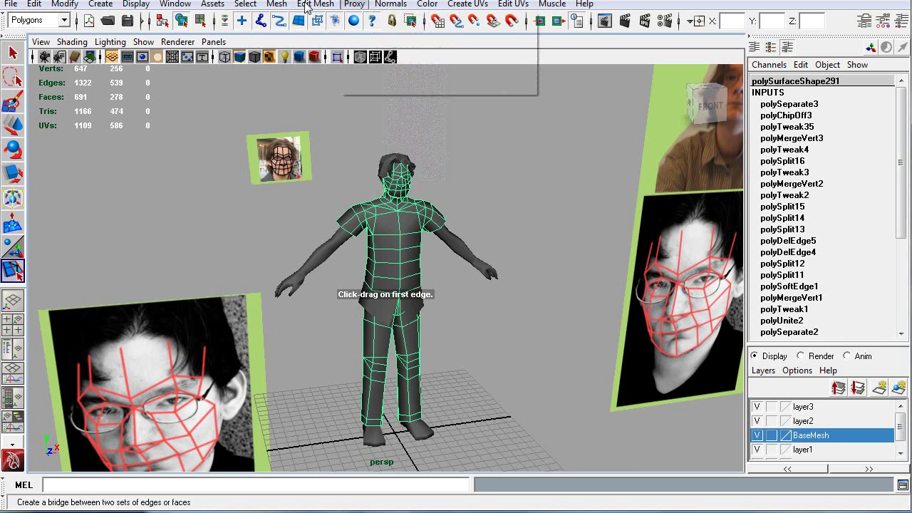
pyautogui.moveTo(122, 6)
pyautogui.moveTo(245, 4)
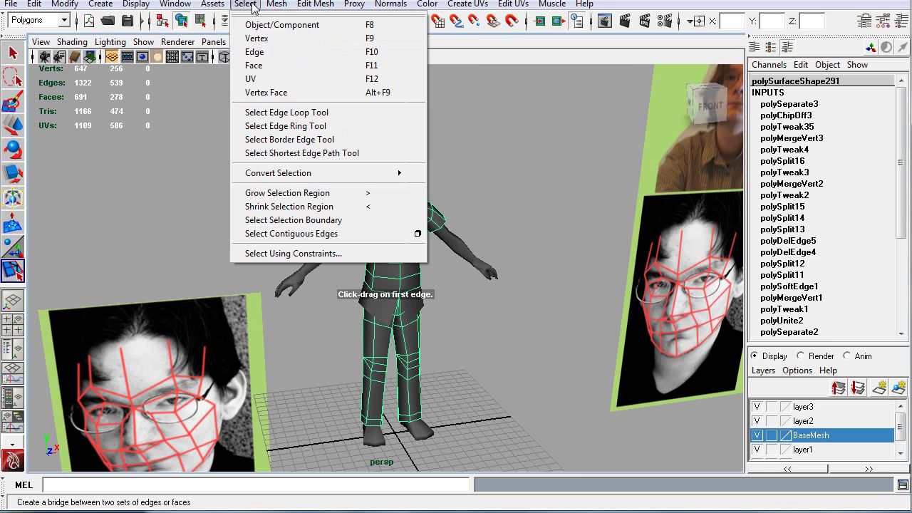
pyautogui.click(296, 112)
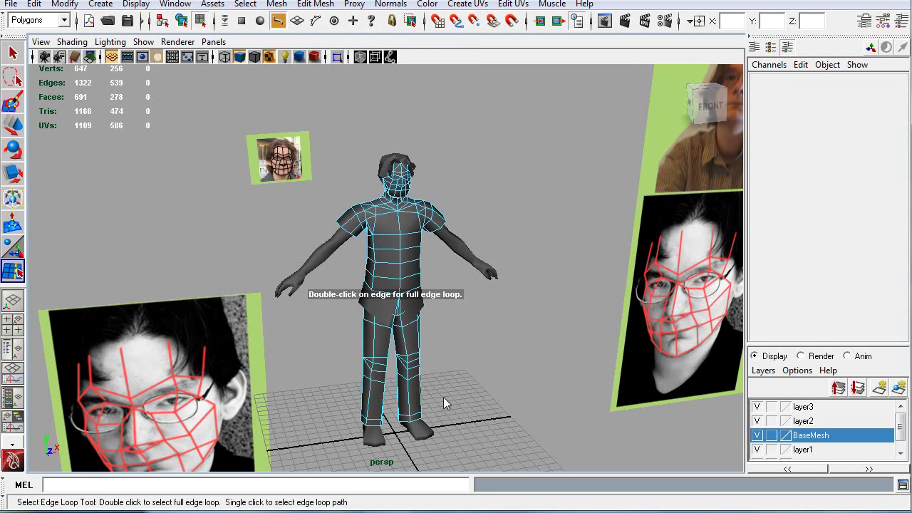
pyautogui.scroll(5, 438, 392)
pyautogui.keyDown('alt'); pyautogui.moveTo(464, 281); pyautogui.dragTo(401, 259); pyautogui.keyUp('alt')
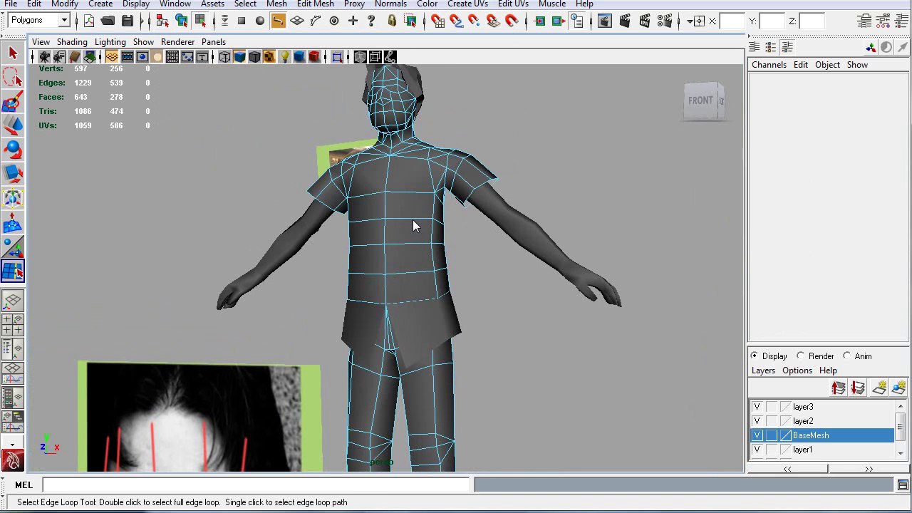
pyautogui.click(413, 220)
pyautogui.keyDown('alt'); pyautogui.moveTo(484, 357); pyautogui.dragTo(433, 160); pyautogui.keyUp('alt')
pyautogui.keyDown('alt'); pyautogui.moveTo(382, 308); pyautogui.dragTo(392, 276); pyautogui.keyUp('alt')
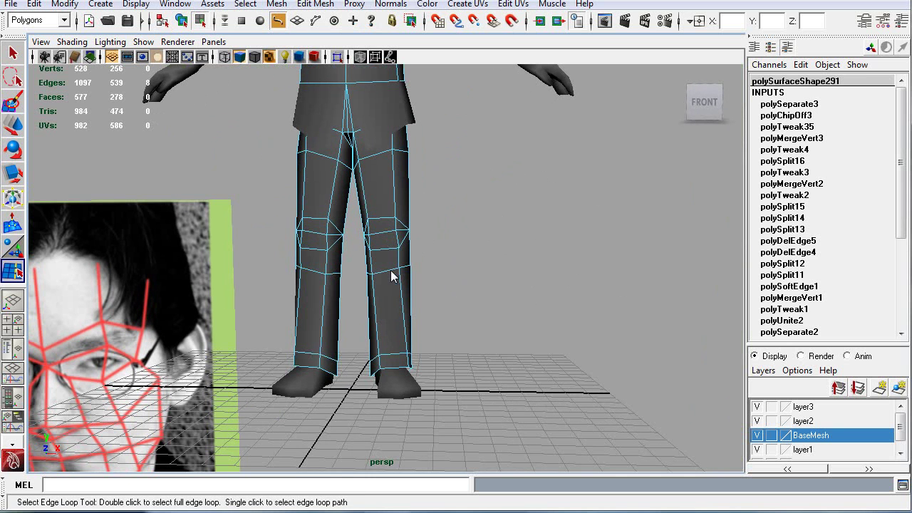
pyautogui.click(391, 275)
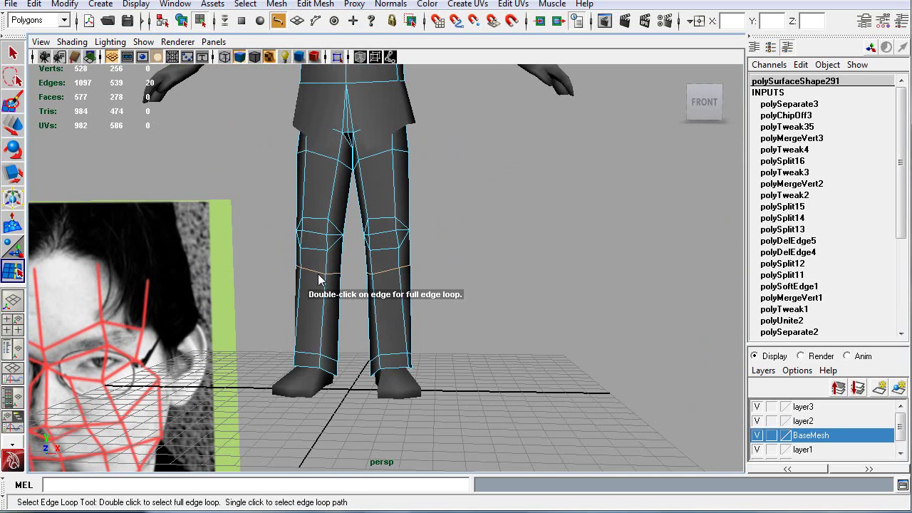
pyautogui.keyDown('alt'); pyautogui.moveTo(446, 288); pyautogui.dragTo(401, 249); pyautogui.keyUp('alt')
pyautogui.keyDown('shift'); pyautogui.moveTo(436, 241); pyautogui.dragTo(401, 263, button='right'); pyautogui.keyUp('shift')
# Step: Return to object selection and select all of the character's meshes together to display their wireframe
pyautogui.scroll(-5, 400, 263)
pyautogui.press('q')
pyautogui.moveTo(384, 218); pyautogui.dragTo(427, 197, button='right')
pyautogui.moveTo(439, 173); pyautogui.dragTo(360, 277)
pyautogui.scroll(5, 360, 277)
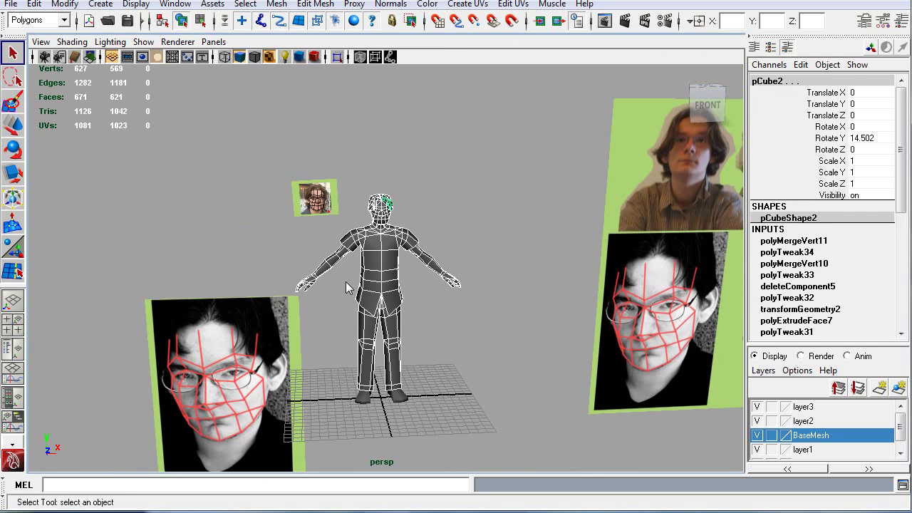
# Step: Examine the edge layout of the character's head, torso, arms and legs from the front and sides
pyautogui.scroll(4, 346, 285)
pyautogui.keyDown('alt'); pyautogui.moveTo(349, 288); pyautogui.dragTo(549, 278); pyautogui.keyUp('alt')
pyautogui.keyDown('alt'); pyautogui.moveTo(608, 275); pyautogui.dragTo(456, 330, button='right'); pyautogui.keyUp('alt')
pyautogui.keyDown('alt'); pyautogui.moveTo(405, 333); pyautogui.dragTo(221, 334); pyautogui.keyUp('alt')
pyautogui.scroll(-5, 489, 370)
pyautogui.keyDown('alt'); pyautogui.moveTo(399, 350); pyautogui.dragTo(463, 342); pyautogui.keyUp('alt')
pyautogui.keyDown('alt'); pyautogui.moveTo(454, 335); pyautogui.dragTo(414, 402, button='middle'); pyautogui.keyUp('alt')
pyautogui.scroll(5, 366, 223)
pyautogui.keyDown('alt'); pyautogui.moveTo(453, 349); pyautogui.dragTo(234, 341); pyautogui.keyUp('alt')
pyautogui.keyDown('alt'); pyautogui.moveTo(410, 202); pyautogui.dragTo(377, 310, button='middle'); pyautogui.keyUp('alt')
pyautogui.keyDown('alt'); pyautogui.moveTo(435, 317); pyautogui.dragTo(410, 303); pyautogui.keyUp('alt')
pyautogui.scroll(-6, 410, 304)
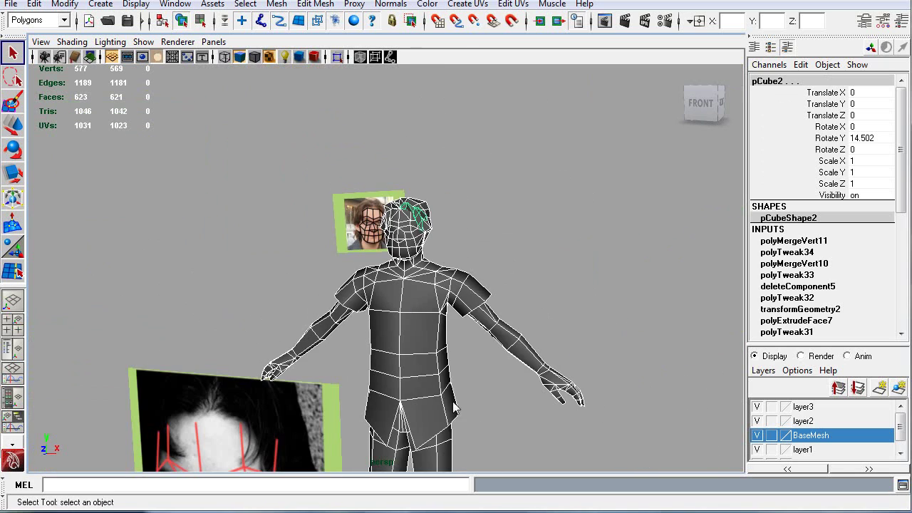
pyautogui.keyDown('alt'); pyautogui.moveTo(469, 416); pyautogui.dragTo(443, 235, button='middle'); pyautogui.keyUp('alt')
pyautogui.keyDown('alt'); pyautogui.moveTo(486, 323); pyautogui.dragTo(435, 308); pyautogui.keyUp('alt')
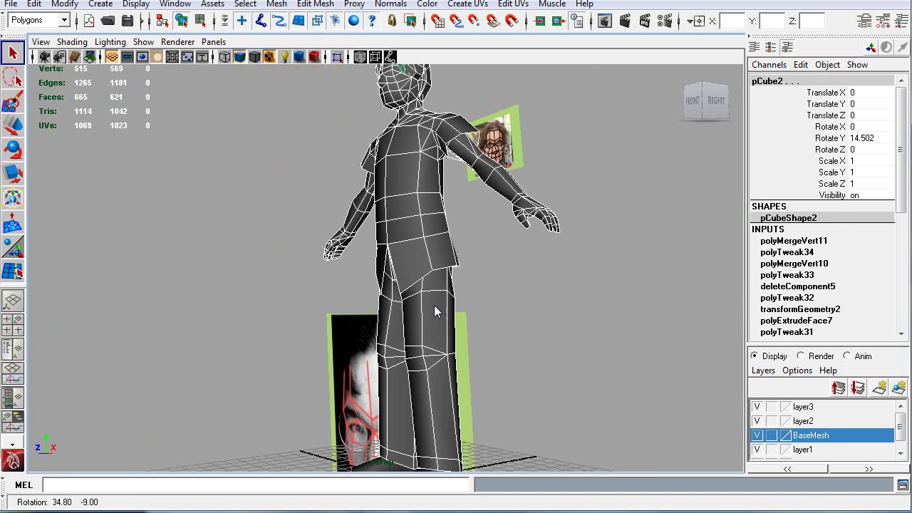
# Step: Select the horizontal edges around the middle of both knees on the body mesh and delete them
pyautogui.click(432, 360)
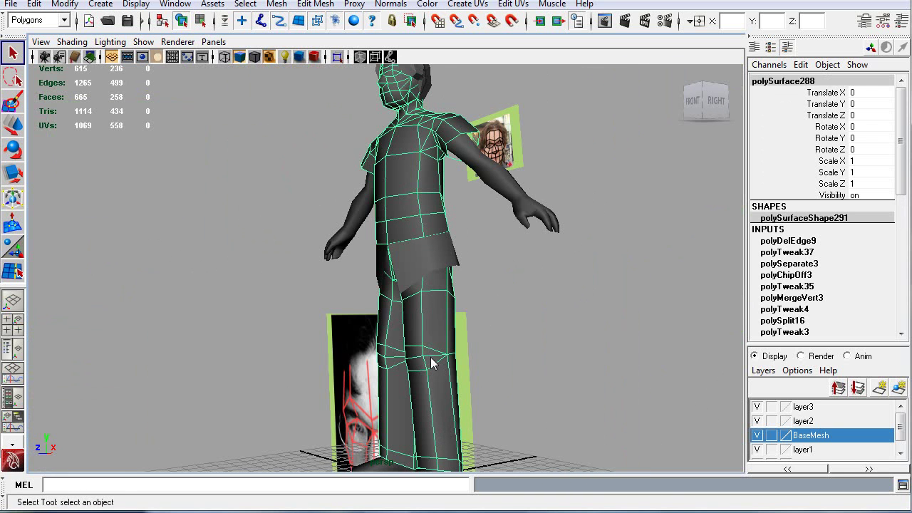
pyautogui.moveTo(431, 358); pyautogui.dragTo(430, 326, button='right')
pyautogui.click(434, 359)
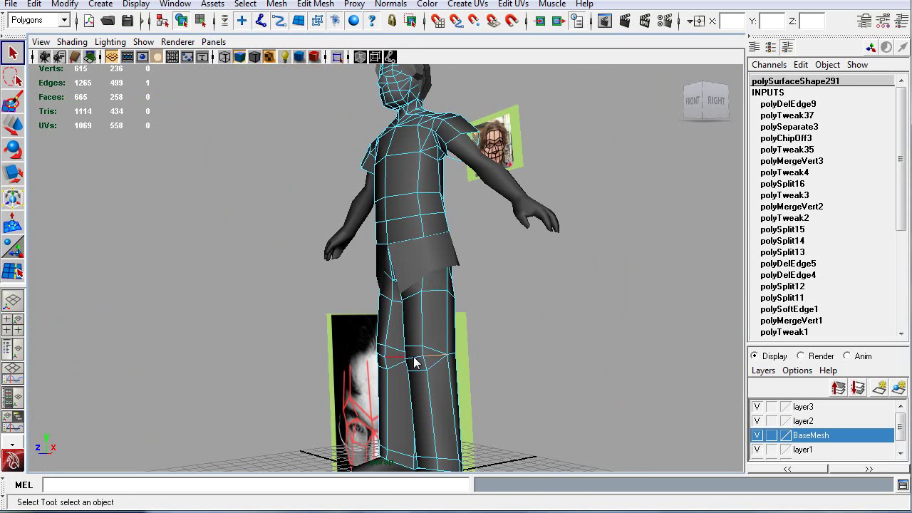
pyautogui.keyDown('alt'); pyautogui.moveTo(322, 352); pyautogui.dragTo(468, 349); pyautogui.keyUp('alt')
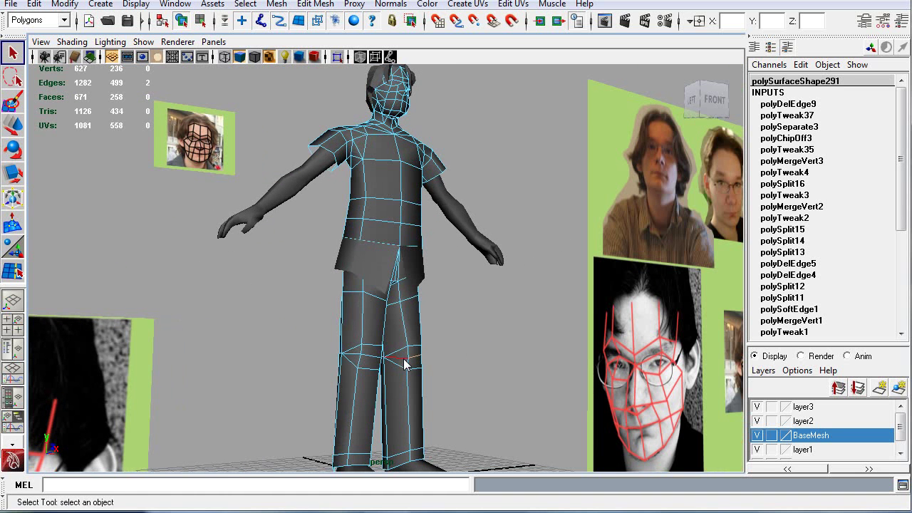
pyautogui.keyDown('shift'); pyautogui.click(369, 360); pyautogui.keyUp('shift')
pyautogui.keyDown('alt'); pyautogui.moveTo(370, 359); pyautogui.dragTo(387, 368); pyautogui.keyUp('alt')
pyautogui.keyDown('shift'); pyautogui.rightClick(395, 361); pyautogui.keyUp('shift')
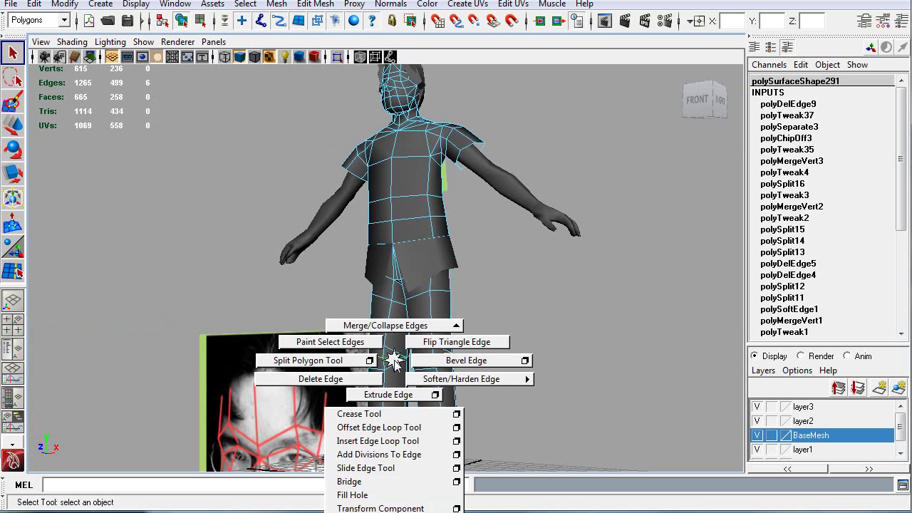
pyautogui.keyDown('shift'); pyautogui.moveTo(394, 361); pyautogui.dragTo(299, 336, button='right'); pyautogui.keyUp('shift')
pyautogui.keyDown('alt'); pyautogui.moveTo(330, 336); pyautogui.dragTo(409, 362); pyautogui.keyUp('alt')
# Step: Leave component editing and select every mesh of the character to show the whole figure's wireframe
pyautogui.moveTo(390, 265); pyautogui.dragTo(421, 204, button='right')
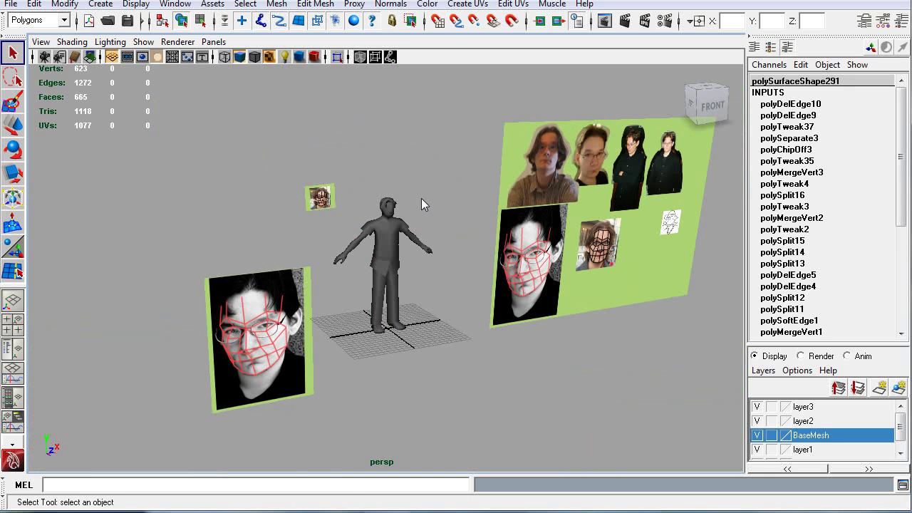
pyautogui.moveTo(360, 354); pyautogui.dragTo(360, 353)
pyautogui.scroll(4, 374, 341)
pyautogui.keyDown('alt'); pyautogui.moveTo(374, 341); pyautogui.dragTo(339, 334, button='right'); pyautogui.keyUp('alt')
pyautogui.click(449, 322)
pyautogui.scroll(1, 450, 325)
pyautogui.moveTo(449, 167); pyautogui.dragTo(358, 349)
pyautogui.scroll(2, 328, 326)
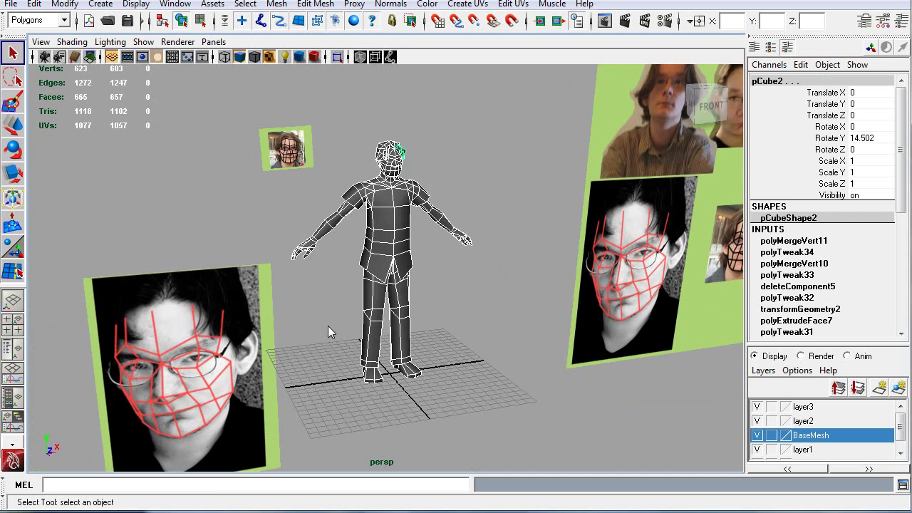
pyautogui.scroll(3, 328, 333)
# Step: Look over the selected figure from above, the front, the side and below, including the legs, head and arms
pyautogui.keyDown('alt'); pyautogui.moveTo(310, 295); pyautogui.dragTo(357, 321); pyautogui.keyUp('alt')
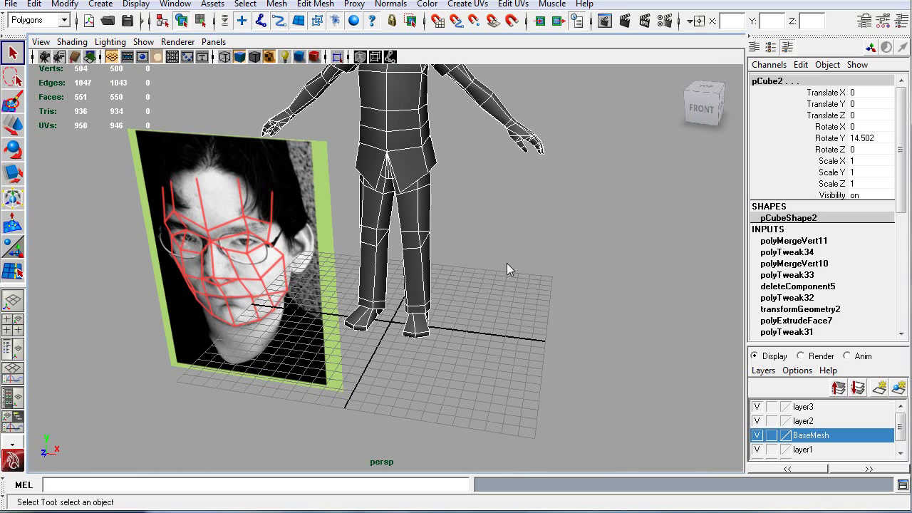
pyautogui.keyDown('alt'); pyautogui.moveTo(480, 256); pyautogui.dragTo(542, 295); pyautogui.keyUp('alt')
pyautogui.keyDown('alt'); pyautogui.moveTo(471, 259); pyautogui.dragTo(458, 284); pyautogui.keyUp('alt')
pyautogui.keyDown('alt'); pyautogui.moveTo(450, 236); pyautogui.dragTo(446, 369, button='middle'); pyautogui.keyUp('alt')
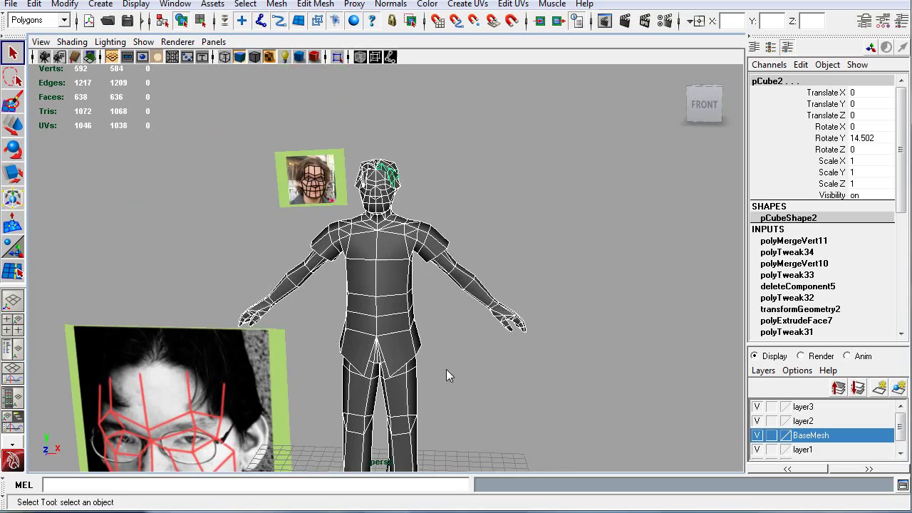
pyautogui.scroll(6, 412, 325)
pyautogui.keyDown('alt'); pyautogui.moveTo(422, 309); pyautogui.dragTo(324, 328); pyautogui.keyUp('alt')
pyautogui.keyDown('alt'); pyautogui.moveTo(343, 264); pyautogui.dragTo(308, 257); pyautogui.keyUp('alt')
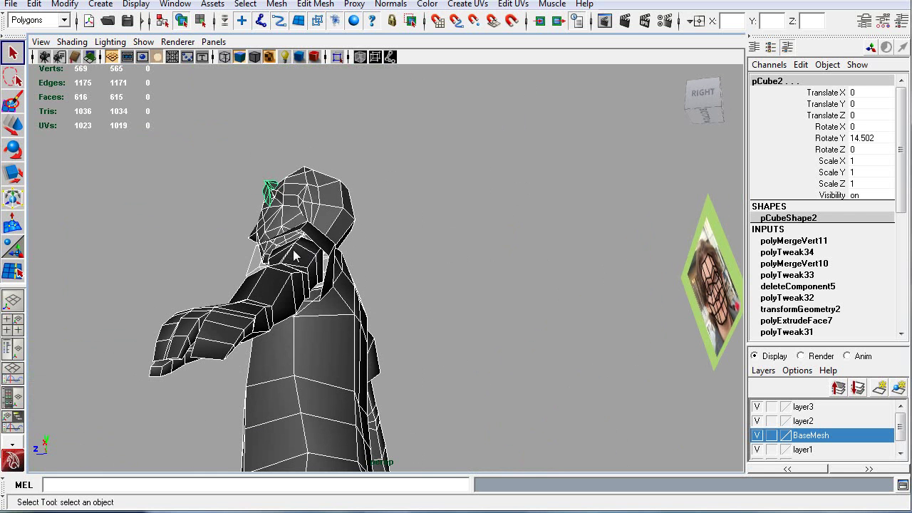
pyautogui.keyDown('alt'); pyautogui.moveTo(348, 248); pyautogui.dragTo(443, 277); pyautogui.keyUp('alt')
pyautogui.keyDown('alt'); pyautogui.moveTo(551, 341); pyautogui.dragTo(634, 362); pyautogui.keyUp('alt')
pyautogui.scroll(-1, 386, 328)
pyautogui.scroll(5, 359, 325)
pyautogui.keyDown('alt'); pyautogui.moveTo(331, 368); pyautogui.dragTo(404, 376); pyautogui.keyUp('alt')
pyautogui.keyDown('alt'); pyautogui.moveTo(404, 376); pyautogui.dragTo(394, 225, button='middle'); pyautogui.keyUp('alt')
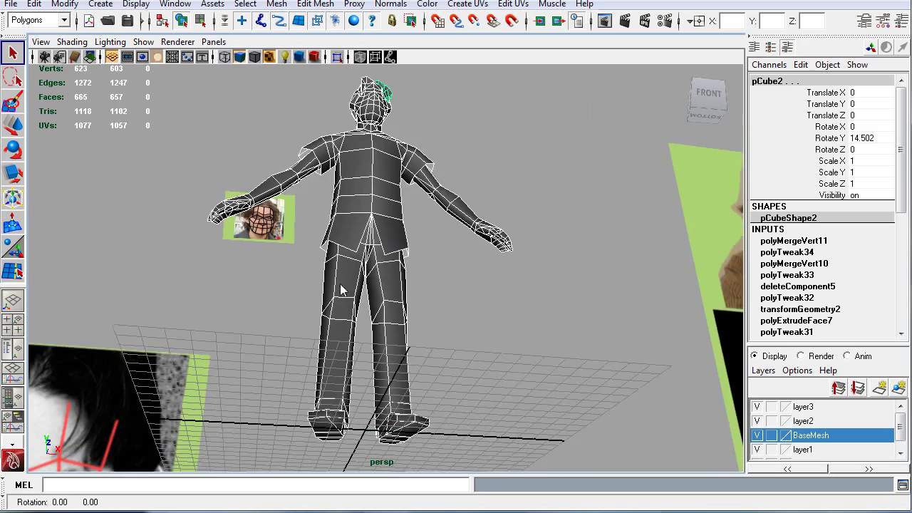
# Step: Examine the edge flow of the shirt's waist and hem, the trousers and one hand up close
pyautogui.keyDown('alt'); pyautogui.moveTo(340, 292); pyautogui.dragTo(277, 287); pyautogui.keyUp('alt')
pyautogui.keyDown('alt'); pyautogui.moveTo(260, 288); pyautogui.dragTo(291, 297, button='right'); pyautogui.keyUp('alt')
pyautogui.keyDown('alt'); pyautogui.moveTo(292, 298); pyautogui.dragTo(267, 195); pyautogui.keyUp('alt')
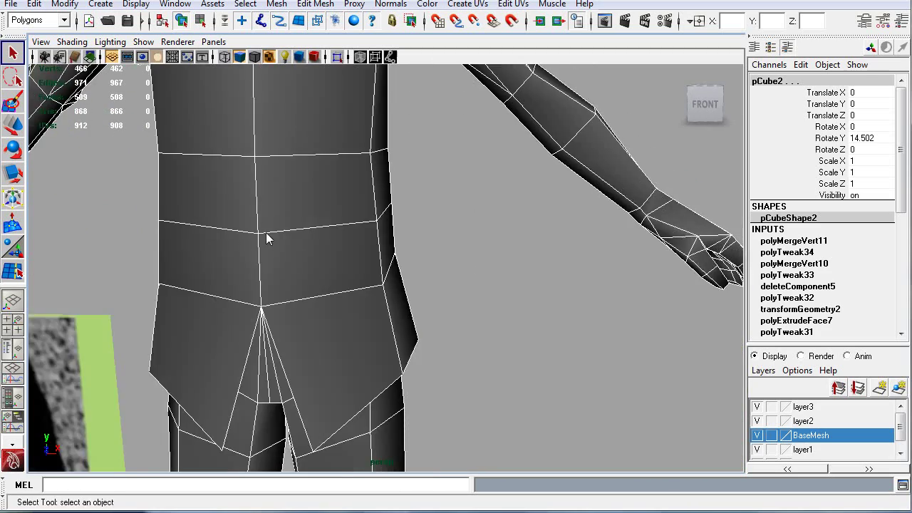
pyautogui.keyDown('alt'); pyautogui.moveTo(267, 195); pyautogui.dragTo(265, 233, button='right'); pyautogui.keyUp('alt')
pyautogui.keyDown('alt'); pyautogui.moveTo(266, 233); pyautogui.dragTo(256, 317); pyautogui.keyUp('alt')
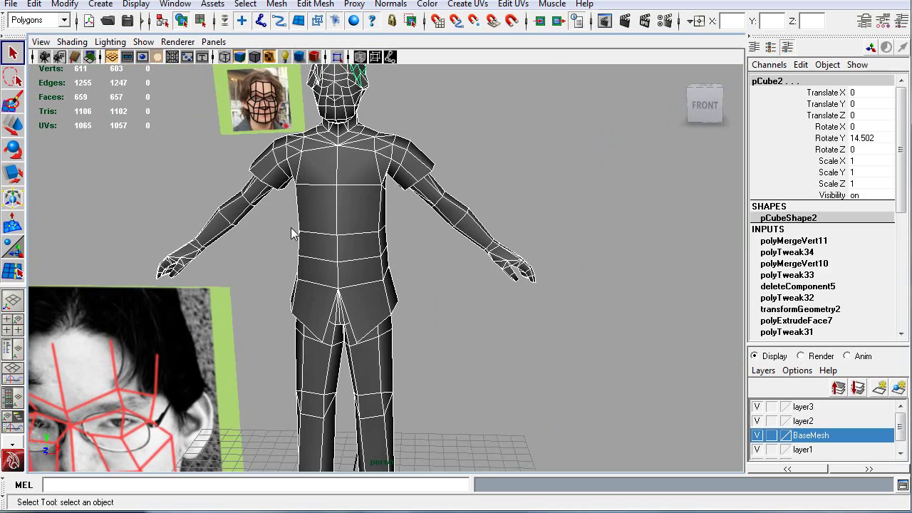
pyautogui.keyDown('alt'); pyautogui.moveTo(293, 235); pyautogui.dragTo(312, 362, button='middle'); pyautogui.keyUp('alt')
pyautogui.keyDown('alt'); pyautogui.moveTo(337, 344); pyautogui.dragTo(337, 309); pyautogui.keyUp('alt')
pyautogui.keyDown('alt'); pyautogui.moveTo(337, 308); pyautogui.dragTo(298, 370, button='right'); pyautogui.keyUp('alt')
pyautogui.keyDown('alt'); pyautogui.moveTo(298, 370); pyautogui.dragTo(257, 333); pyautogui.keyUp('alt')
pyautogui.keyDown('alt'); pyautogui.moveTo(414, 353); pyautogui.dragTo(133, 285); pyautogui.keyUp('alt')
pyautogui.keyDown('alt'); pyautogui.moveTo(133, 286); pyautogui.dragTo(293, 265, button='right'); pyautogui.keyUp('alt')
pyautogui.keyDown('alt'); pyautogui.moveTo(293, 266); pyautogui.dragTo(307, 270); pyautogui.keyUp('alt')
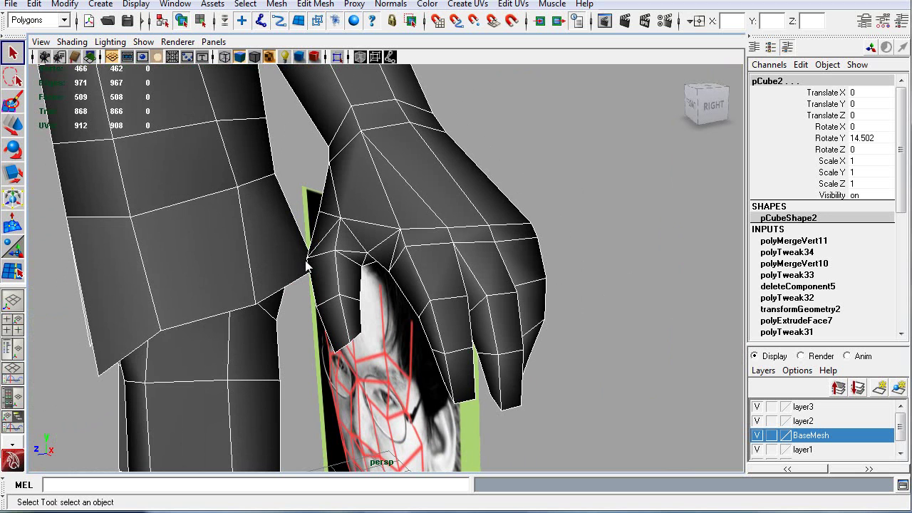
pyautogui.scroll(-8, 241, 251)
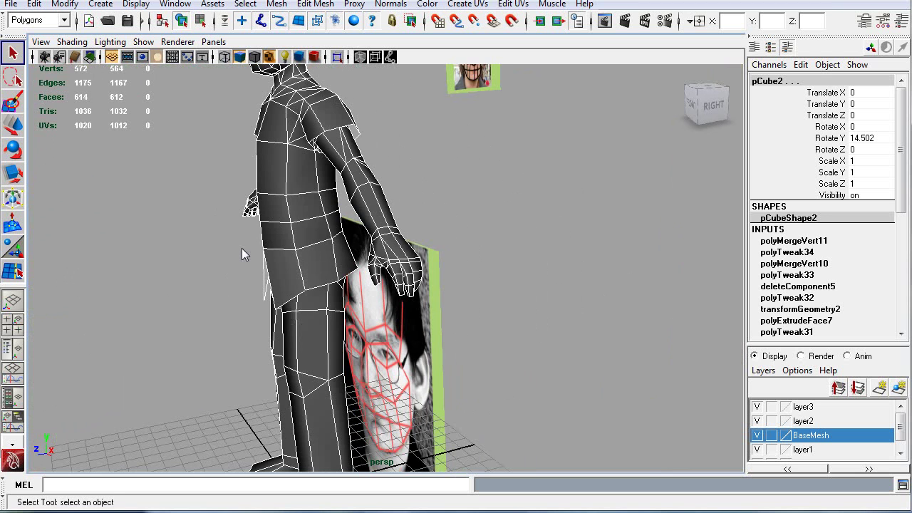
# Step: View the character's upper body and legs again from several angles
pyautogui.keyDown('alt'); pyautogui.moveTo(245, 212); pyautogui.dragTo(378, 393, button='middle'); pyautogui.keyUp('alt')
pyautogui.keyDown('alt'); pyautogui.moveTo(370, 289); pyautogui.dragTo(401, 350); pyautogui.keyUp('alt')
pyautogui.keyDown('alt'); pyautogui.moveTo(401, 349); pyautogui.dragTo(404, 230, button='middle'); pyautogui.keyUp('alt')
pyautogui.keyDown('alt'); pyautogui.moveTo(403, 230); pyautogui.dragTo(494, 289); pyautogui.keyUp('alt')
pyautogui.keyDown('alt'); pyautogui.moveTo(495, 290); pyautogui.dragTo(393, 362, button='middle'); pyautogui.keyUp('alt')
pyautogui.keyDown('alt'); pyautogui.moveTo(364, 354); pyautogui.dragTo(395, 366); pyautogui.keyUp('alt')
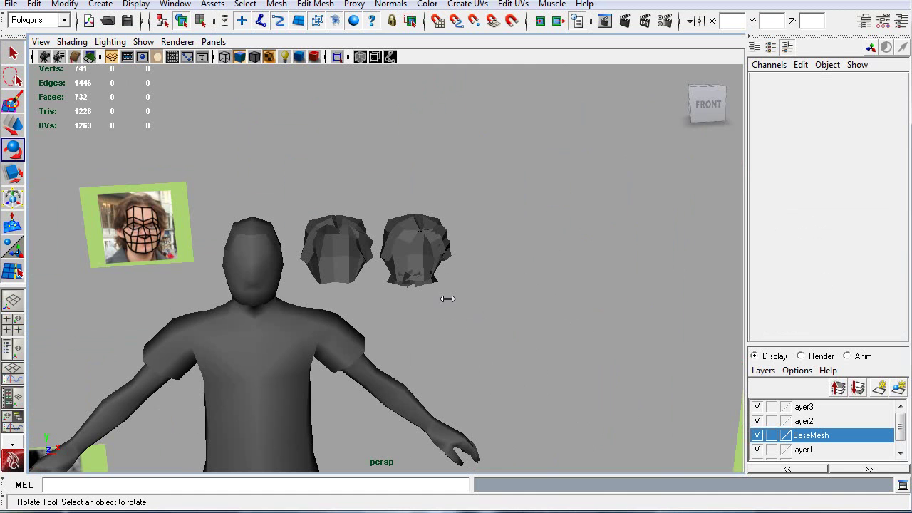
# Step: Turn on Wireframe on Shaded in the perspective view to show the edges of the body and both hairpieces
pyautogui.scroll(4, 427, 298)
pyautogui.keyDown('alt'); pyautogui.moveTo(504, 306); pyautogui.dragTo(563, 338, button='middle'); pyautogui.keyUp('alt')
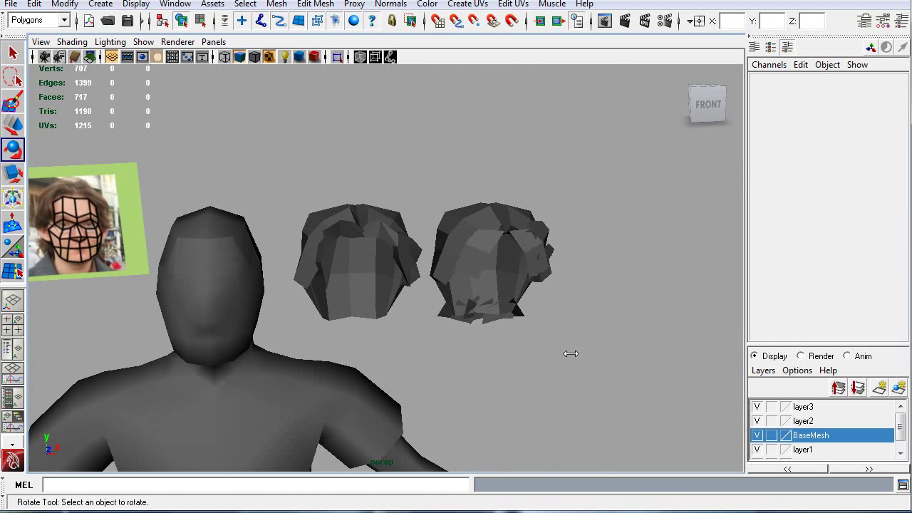
pyautogui.keyDown('alt'); pyautogui.moveTo(562, 340); pyautogui.dragTo(486, 355); pyautogui.keyUp('alt')
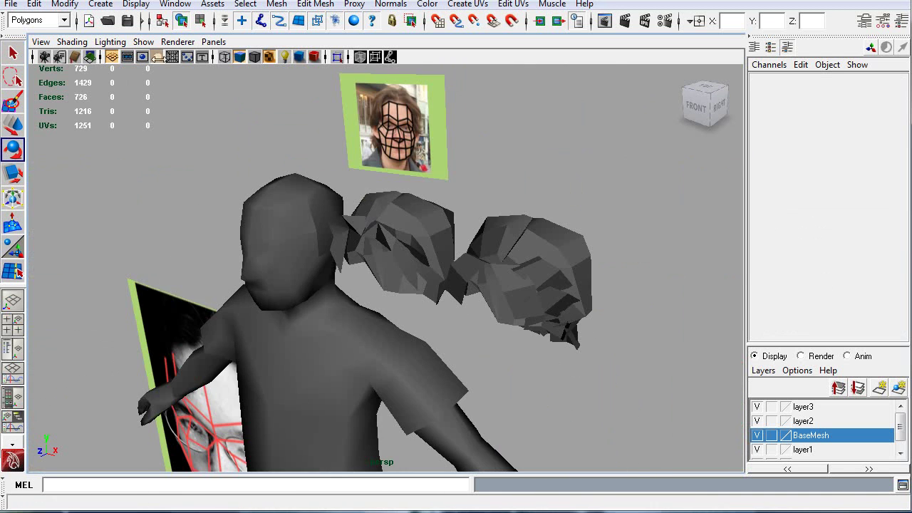
pyautogui.click(71, 41)
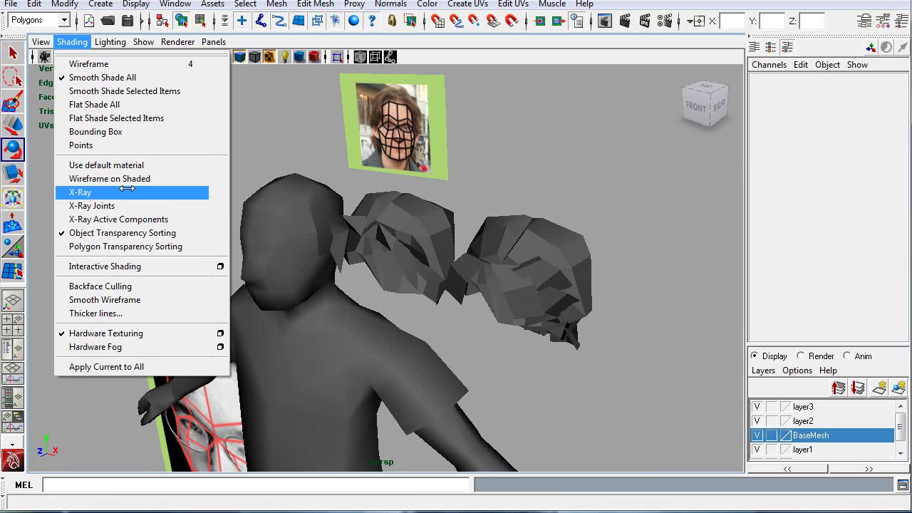
pyautogui.click(107, 178)
# Step: Select the small strand at the nape of the outer hairpiece and move it to about X -0.183, Y 0.027, Z 0.012
pyautogui.keyDown('alt'); pyautogui.moveTo(607, 424); pyautogui.dragTo(432, 366); pyautogui.keyUp('alt')
pyautogui.click(390, 359)
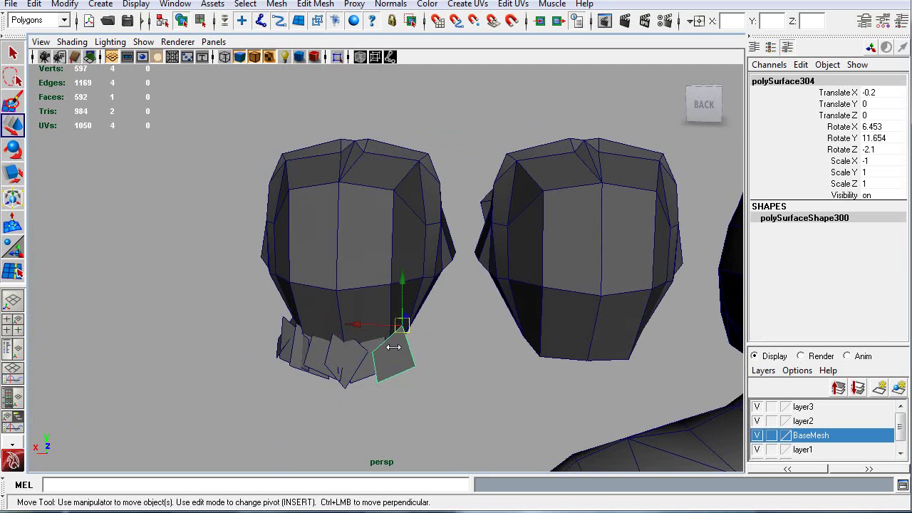
pyautogui.keyDown('alt'); pyautogui.moveTo(391, 351); pyautogui.dragTo(434, 307); pyautogui.keyUp('alt')
pyautogui.keyDown('alt'); pyautogui.moveTo(317, 305); pyautogui.dragTo(414, 332); pyautogui.keyUp('alt')
pyautogui.keyDown('alt'); pyautogui.moveTo(339, 311); pyautogui.dragTo(439, 308); pyautogui.keyUp('alt')
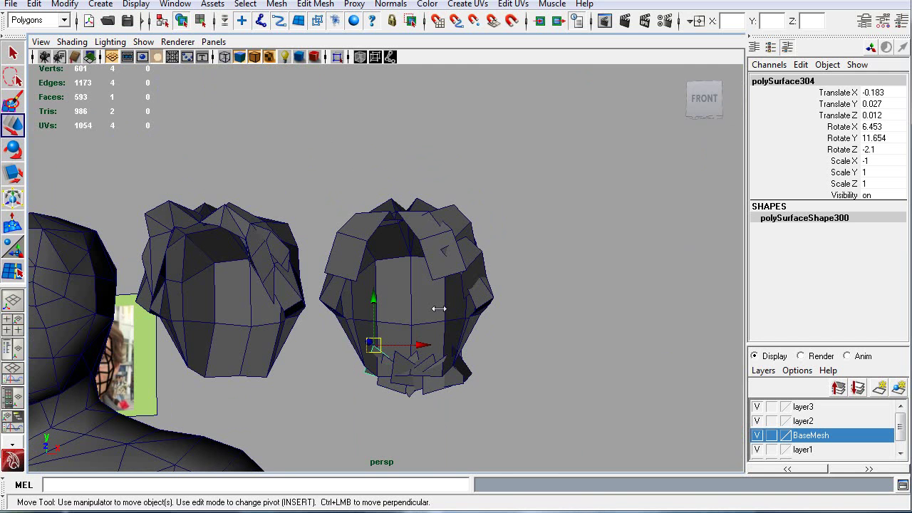
# Step: Compare the shapes of the two hairpieces from the front, the side and above
pyautogui.scroll(3, 438, 305)
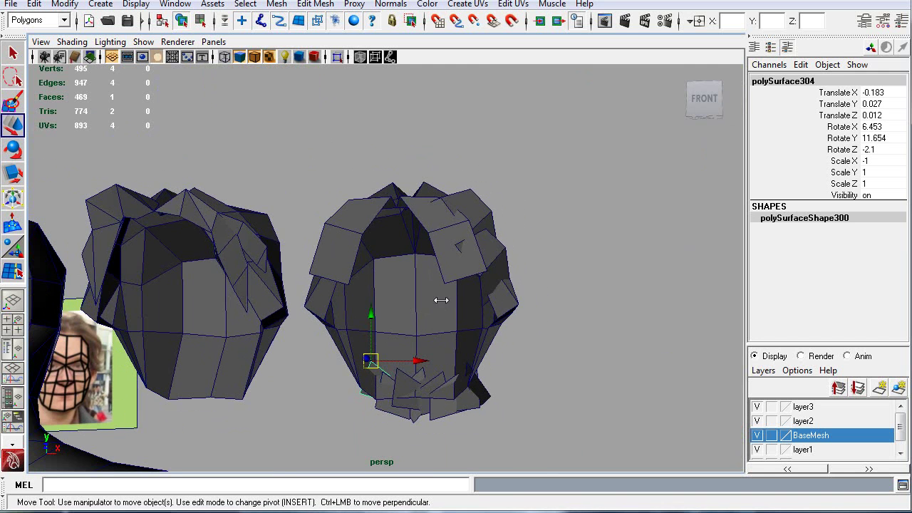
pyautogui.keyDown('alt'); pyautogui.moveTo(432, 270); pyautogui.dragTo(230, 306); pyautogui.keyUp('alt')
pyautogui.keyDown('alt'); pyautogui.moveTo(403, 356); pyautogui.dragTo(423, 304, button='middle'); pyautogui.keyUp('alt')
pyautogui.keyDown('alt'); pyautogui.moveTo(392, 333); pyautogui.dragTo(340, 327); pyautogui.keyUp('alt')
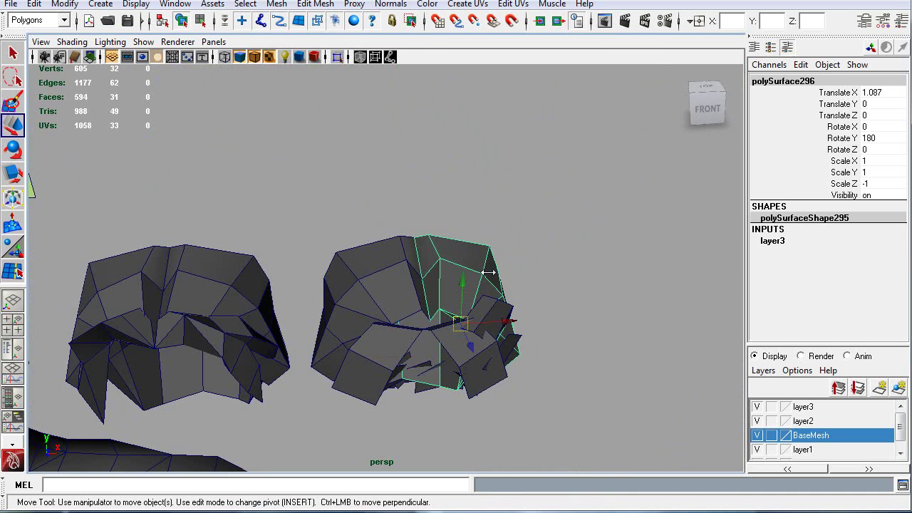
pyautogui.keyDown('alt'); pyautogui.moveTo(488, 273); pyautogui.dragTo(172, 270); pyautogui.keyUp('alt')
pyautogui.keyDown('alt'); pyautogui.moveTo(523, 302); pyautogui.dragTo(508, 233, button='middle'); pyautogui.keyUp('alt')
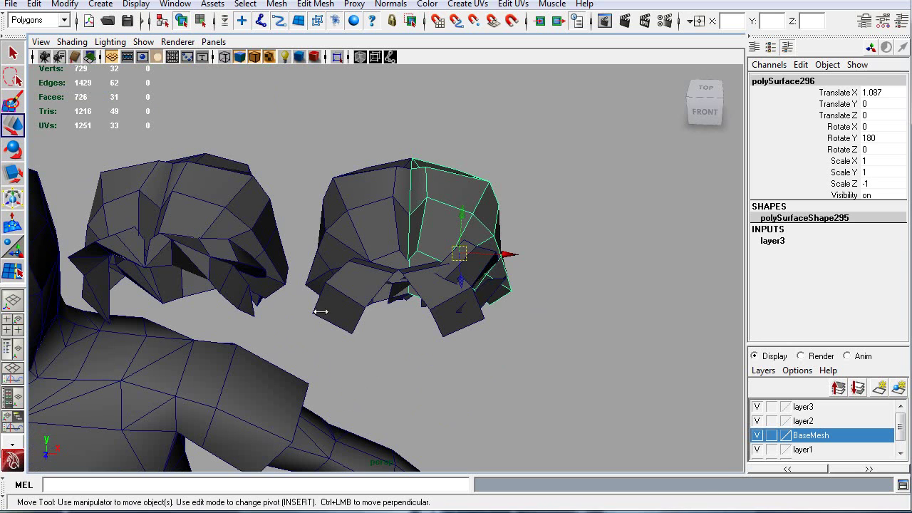
# Step: Clear the current selection and select the hairpiece nearest the character's head
pyautogui.click(338, 361)
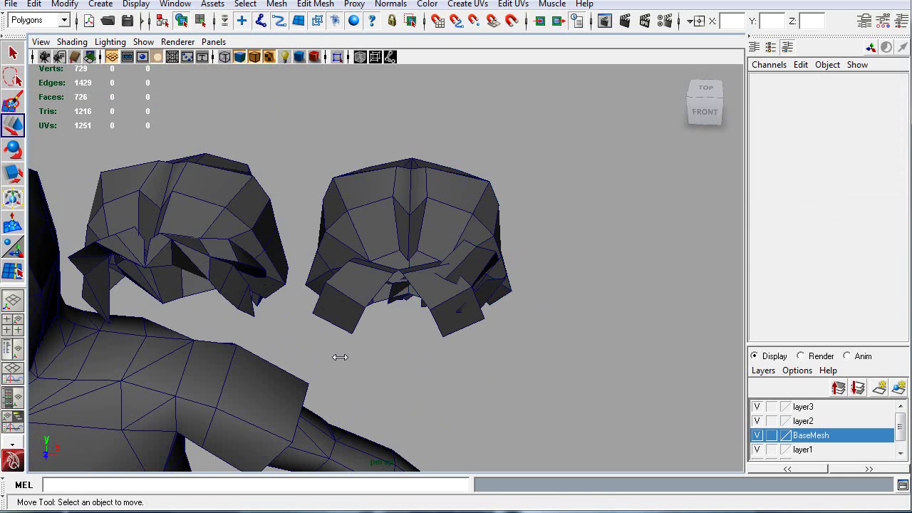
pyautogui.scroll(-5, 353, 343)
pyautogui.keyDown('alt'); pyautogui.moveTo(354, 307); pyautogui.dragTo(425, 265, button='middle'); pyautogui.keyUp('alt')
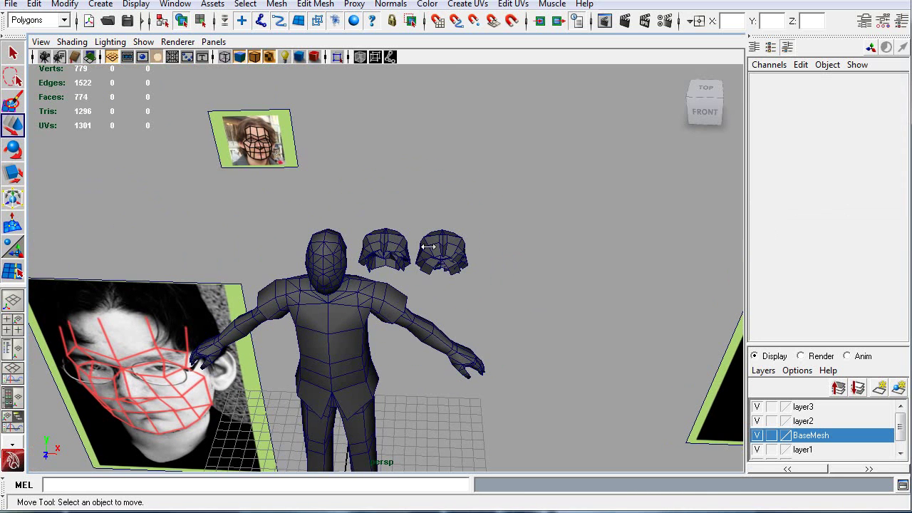
pyautogui.click(404, 267)
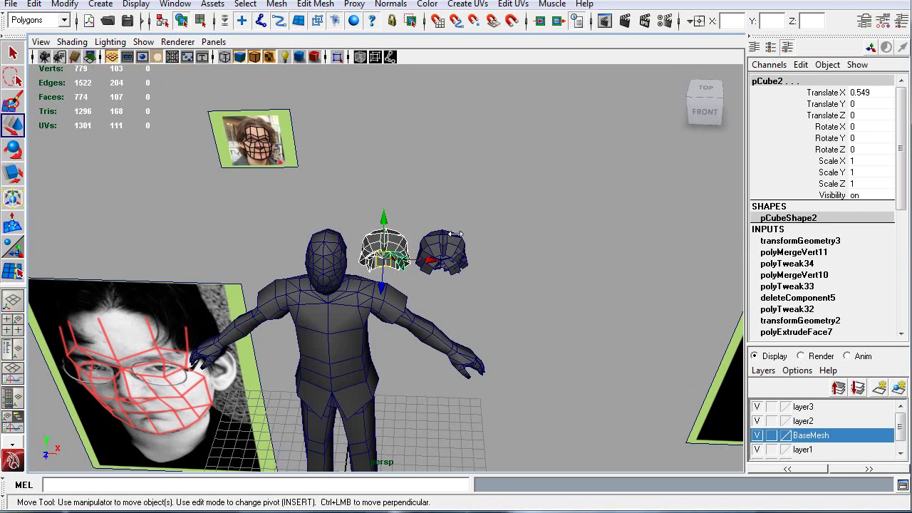
# Step: Select part of the outer hairpiece, clear the selection, and examine the hairpiece and its nape strands from the front and side
pyautogui.scroll(4, 472, 286)
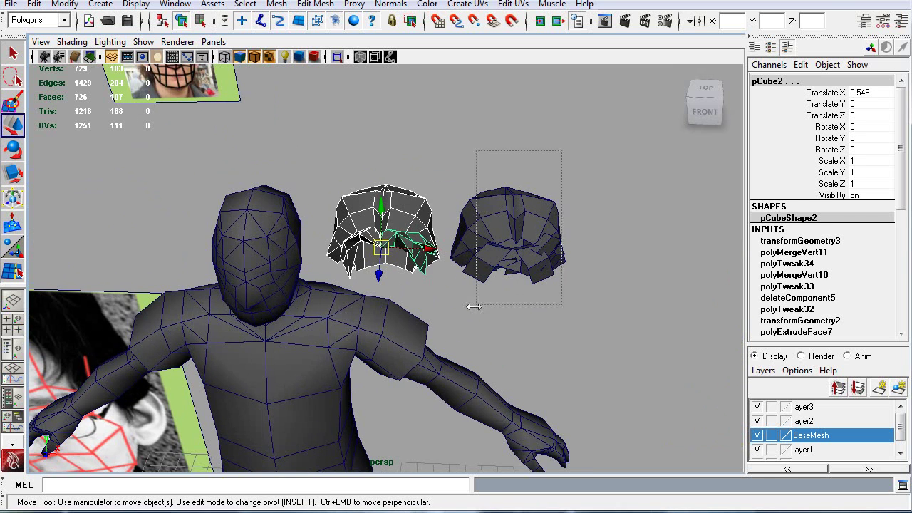
pyautogui.moveTo(550, 287); pyautogui.dragTo(561, 297)
pyautogui.keyDown('alt'); pyautogui.moveTo(610, 311); pyautogui.dragTo(594, 283); pyautogui.keyUp('alt')
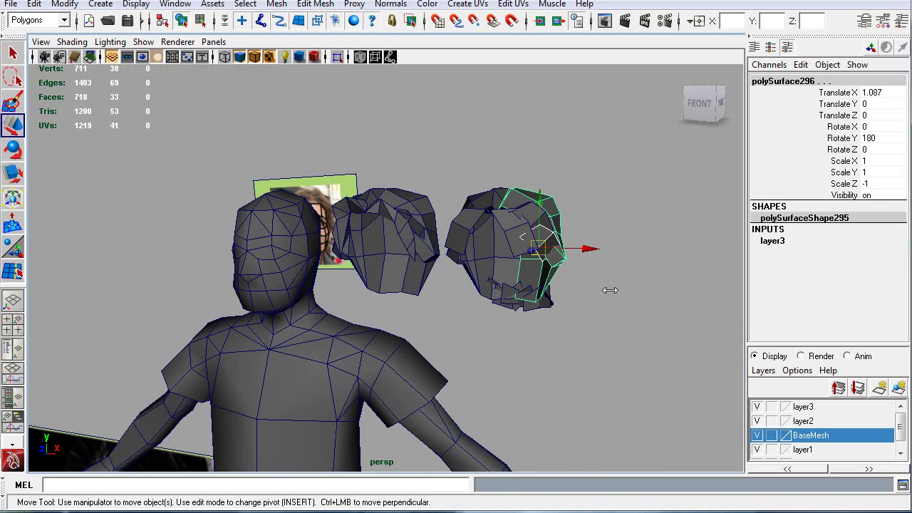
pyautogui.click(614, 329)
pyautogui.keyDown('alt'); pyautogui.moveTo(617, 332); pyautogui.dragTo(410, 316); pyautogui.keyUp('alt')
pyautogui.keyDown('alt'); pyautogui.moveTo(309, 337); pyautogui.dragTo(452, 331); pyautogui.keyUp('alt')
# Step: Undo the recent changes to the loose strands at the nape of the outer hairpiece
pyautogui.moveTo(494, 356); pyautogui.dragTo(495, 356)
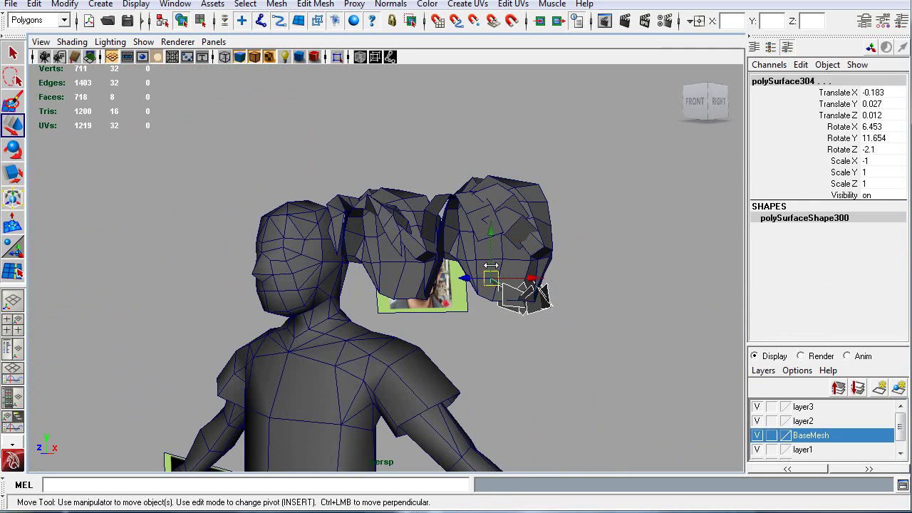
pyautogui.hotkey('ctrl', 'z')
pyautogui.keyDown('alt'); pyautogui.moveTo(501, 314); pyautogui.dragTo(414, 320, button='right'); pyautogui.keyUp('alt')
pyautogui.keyDown('alt'); pyautogui.moveTo(413, 321); pyautogui.dragTo(495, 312); pyautogui.keyUp('alt')
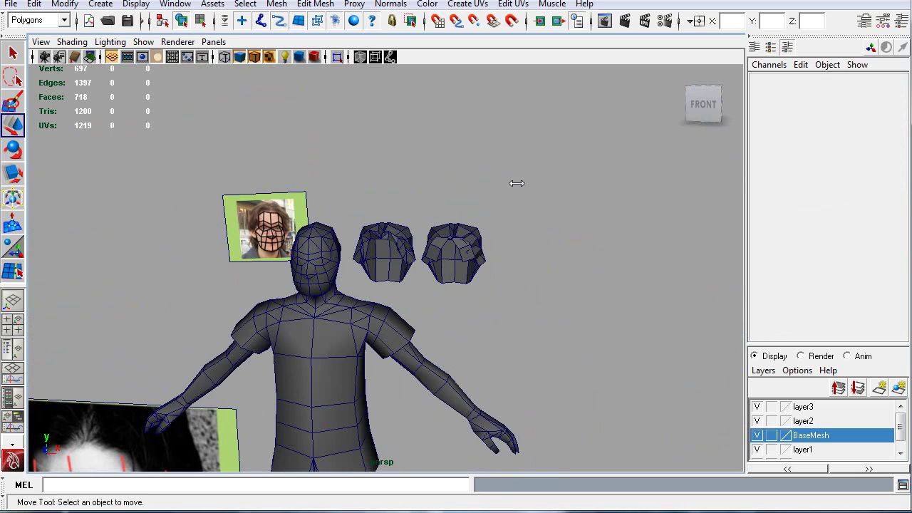
# Step: Compare the front strands of the two hairpieces, then select the whole hairpiece nearest the character's head
pyautogui.scroll(3, 516, 324)
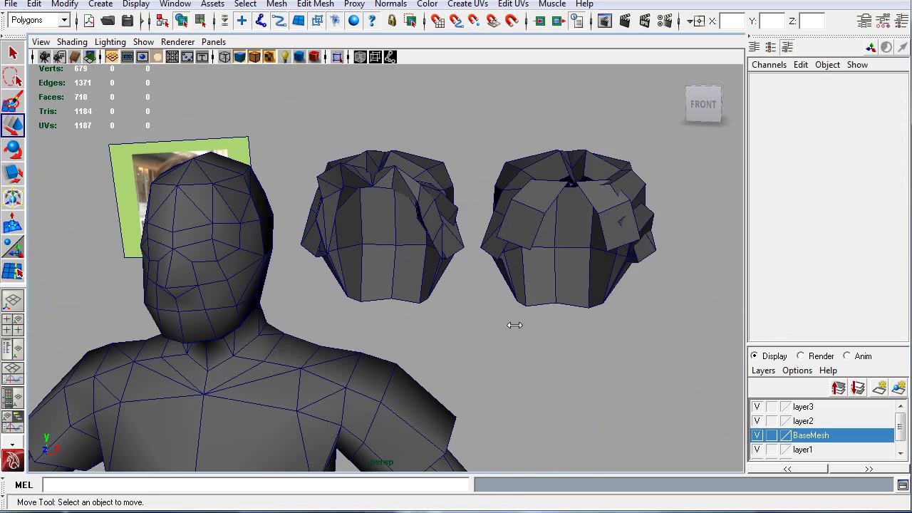
pyautogui.keyDown('alt'); pyautogui.moveTo(513, 321); pyautogui.dragTo(407, 360, button='middle'); pyautogui.keyUp('alt')
pyautogui.keyDown('alt'); pyautogui.moveTo(406, 361); pyautogui.dragTo(456, 373); pyautogui.keyUp('alt')
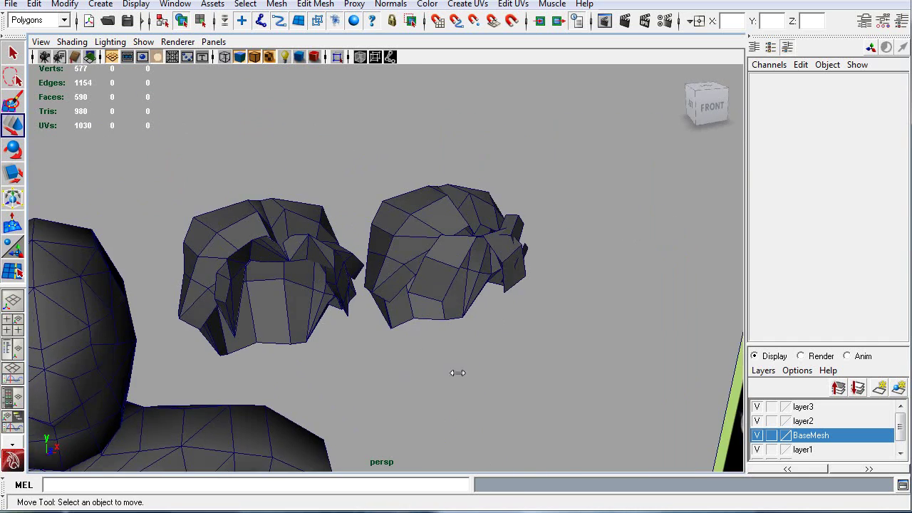
pyautogui.keyDown('alt'); pyautogui.moveTo(359, 311); pyautogui.dragTo(394, 355); pyautogui.keyUp('alt')
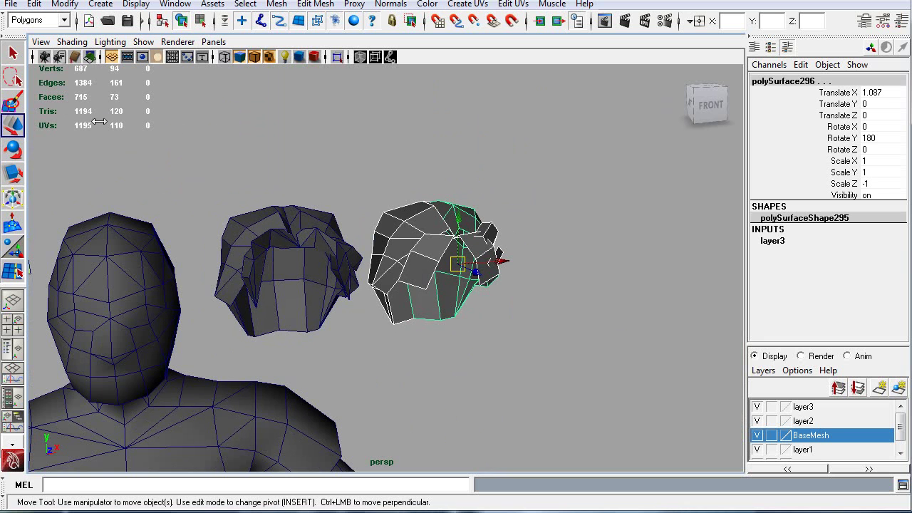
pyautogui.moveTo(339, 186); pyautogui.dragTo(222, 345)
pyautogui.keyDown('alt'); pyautogui.moveTo(318, 346); pyautogui.dragTo(276, 341); pyautogui.keyUp('alt')
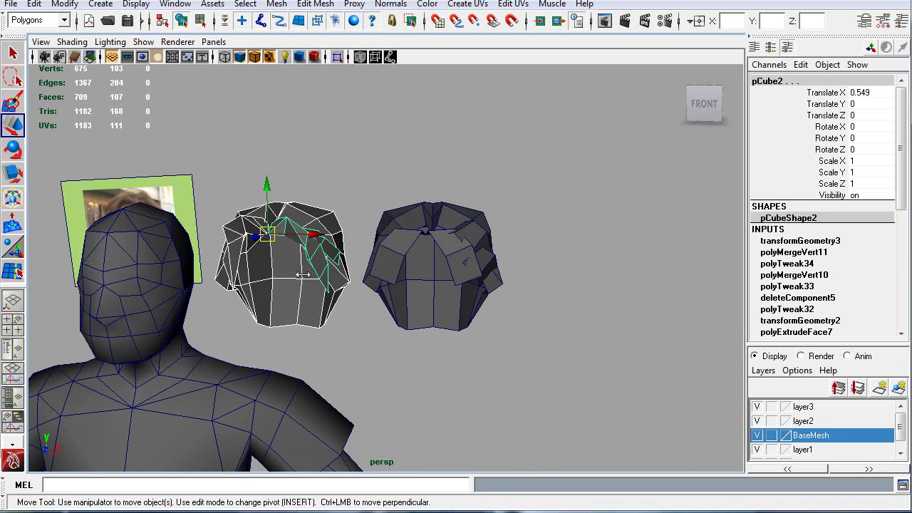
# Step: Select both base shell halves of the outer hairpiece to distinguish them from the front strands, then clear the selection
pyautogui.keyDown('alt'); pyautogui.moveTo(488, 328); pyautogui.dragTo(277, 331); pyautogui.keyUp('alt')
pyautogui.keyDown('alt'); pyautogui.moveTo(248, 279); pyautogui.dragTo(347, 202); pyautogui.keyUp('alt')
pyautogui.keyDown('alt'); pyautogui.moveTo(357, 243); pyautogui.dragTo(399, 207); pyautogui.keyUp('alt')
pyautogui.click(431, 207)
pyautogui.click(392, 192)
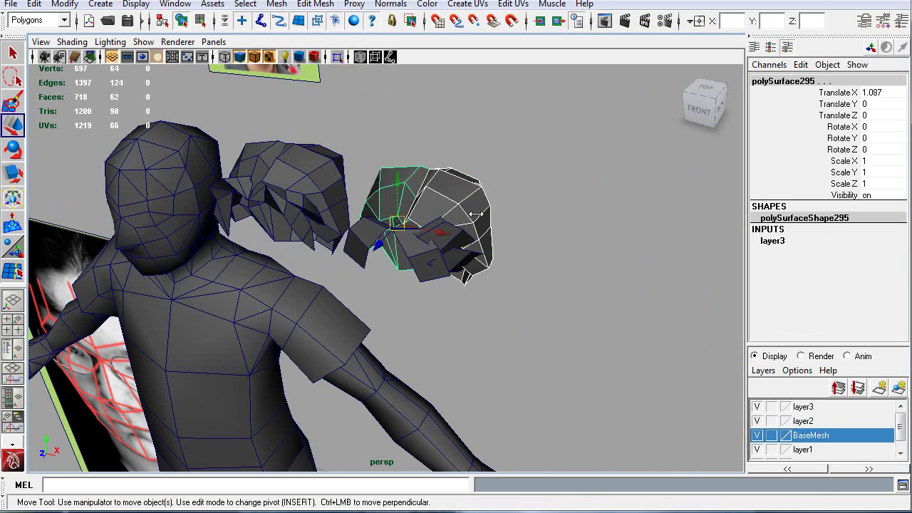
pyautogui.keyDown('alt'); pyautogui.moveTo(483, 223); pyautogui.dragTo(456, 207); pyautogui.keyUp('alt')
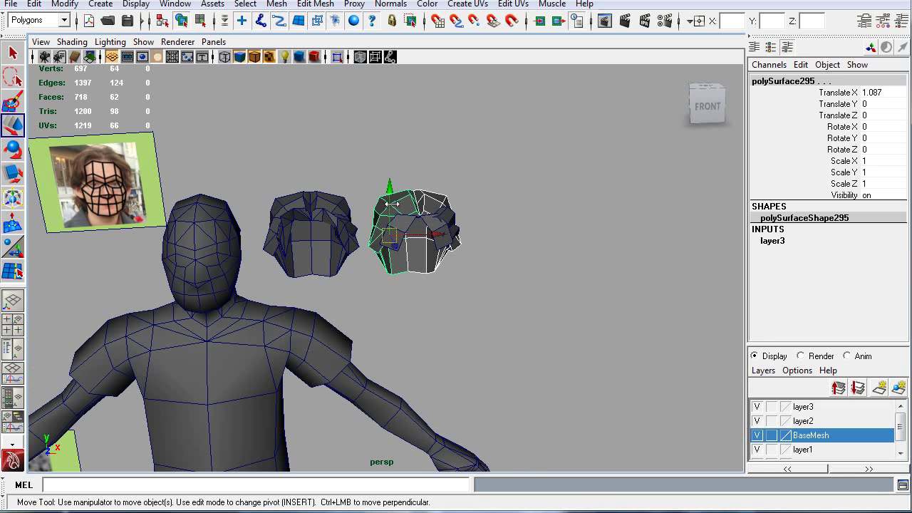
pyautogui.click(373, 314)
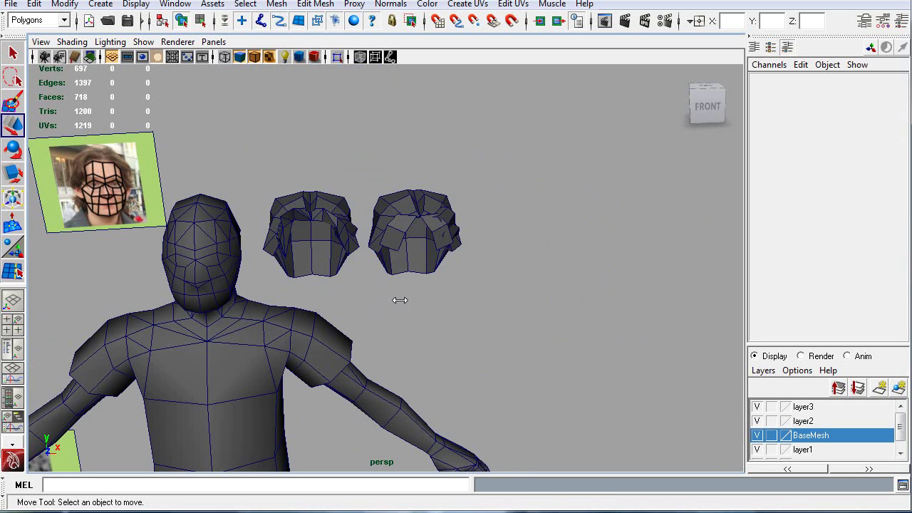
# Step: Select one shell half of the hairpiece nearest the head and examine how the front strands overlap it
pyautogui.click(300, 225)
pyautogui.scroll(5, 327, 235)
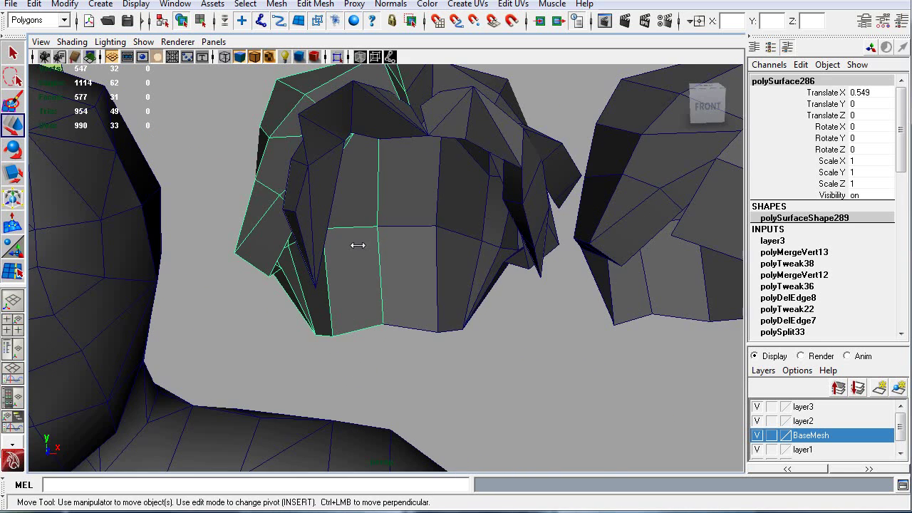
pyautogui.keyDown('alt'); pyautogui.moveTo(358, 245); pyautogui.dragTo(406, 277); pyautogui.keyUp('alt')
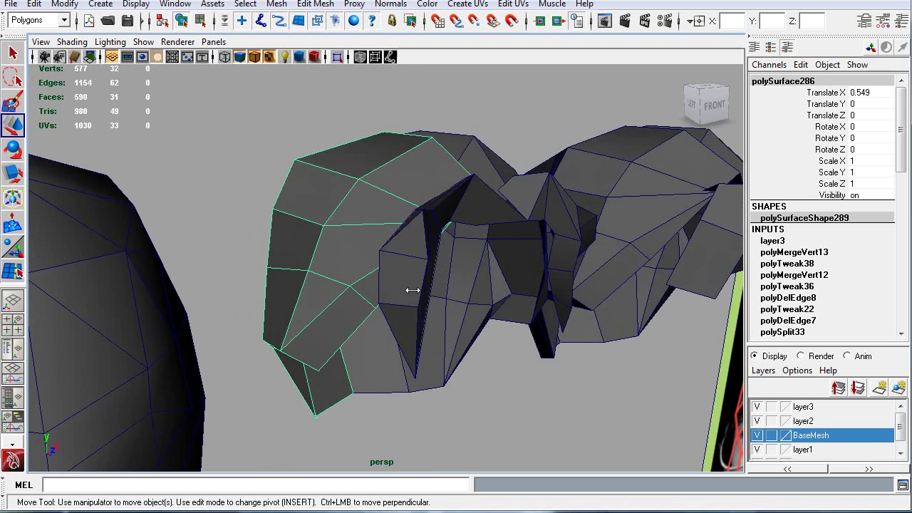
pyautogui.scroll(-3, 412, 290)
pyautogui.keyDown('alt'); pyautogui.moveTo(424, 281); pyautogui.dragTo(492, 276); pyautogui.keyUp('alt')
pyautogui.keyDown('alt'); pyautogui.moveTo(442, 268); pyautogui.dragTo(460, 278, button='middle'); pyautogui.keyUp('alt')
pyautogui.scroll(4, 337, 290)
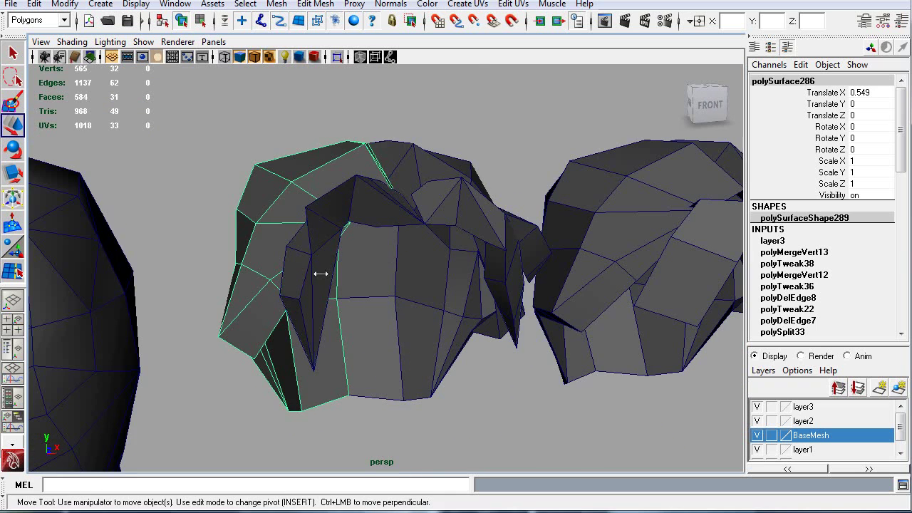
# Step: Compare the front strands of both hairpieces side by side, up close and from an angle
pyautogui.keyDown('alt'); pyautogui.moveTo(522, 316); pyautogui.dragTo(410, 311, button='middle'); pyautogui.keyUp('alt')
pyautogui.keyDown('alt'); pyautogui.moveTo(468, 323); pyautogui.dragTo(439, 335); pyautogui.keyUp('alt')
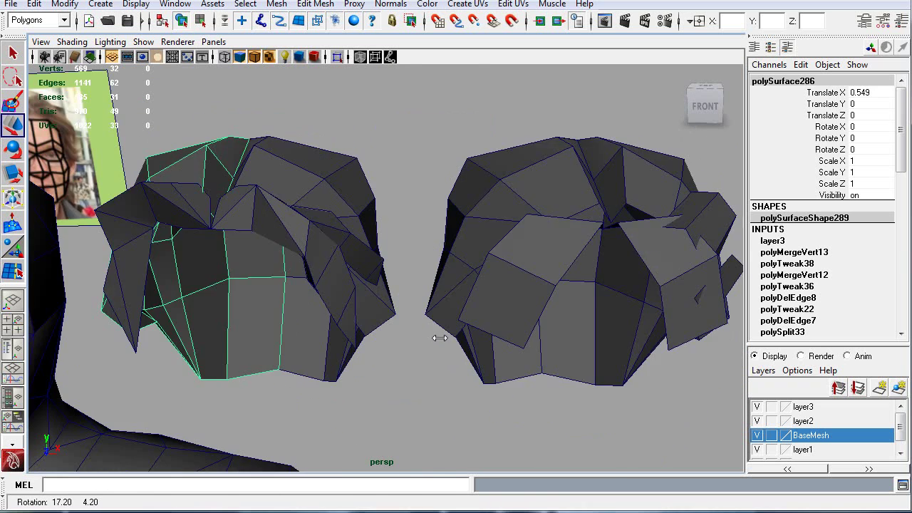
pyautogui.scroll(-4, 521, 332)
pyautogui.keyDown('alt'); pyautogui.moveTo(567, 314); pyautogui.dragTo(492, 316, button='middle'); pyautogui.keyUp('alt')
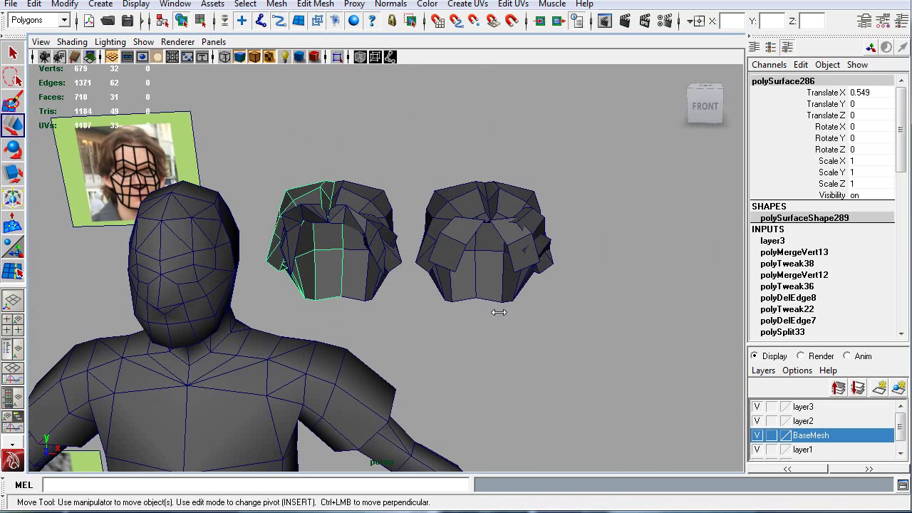
pyautogui.keyDown('alt'); pyautogui.moveTo(540, 298); pyautogui.dragTo(513, 305); pyautogui.keyUp('alt')
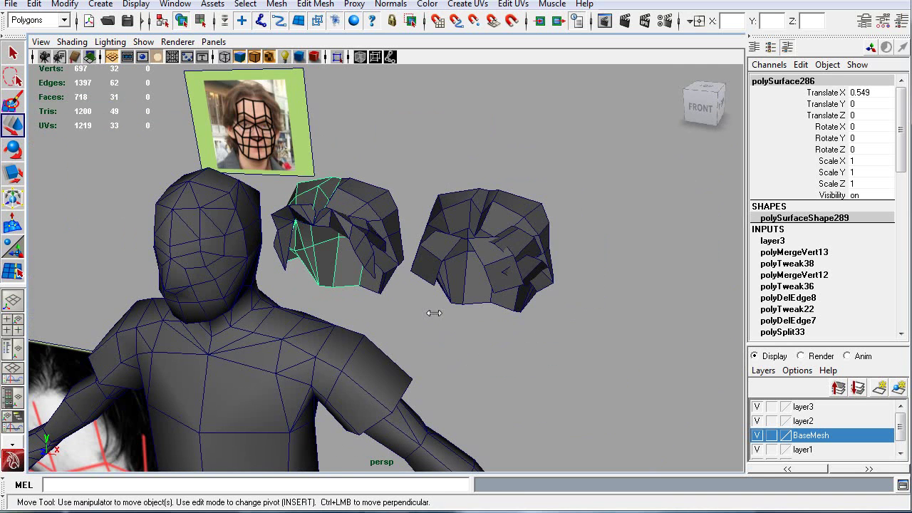
pyautogui.keyDown('alt'); pyautogui.moveTo(434, 312); pyautogui.dragTo(477, 313); pyautogui.keyUp('alt')
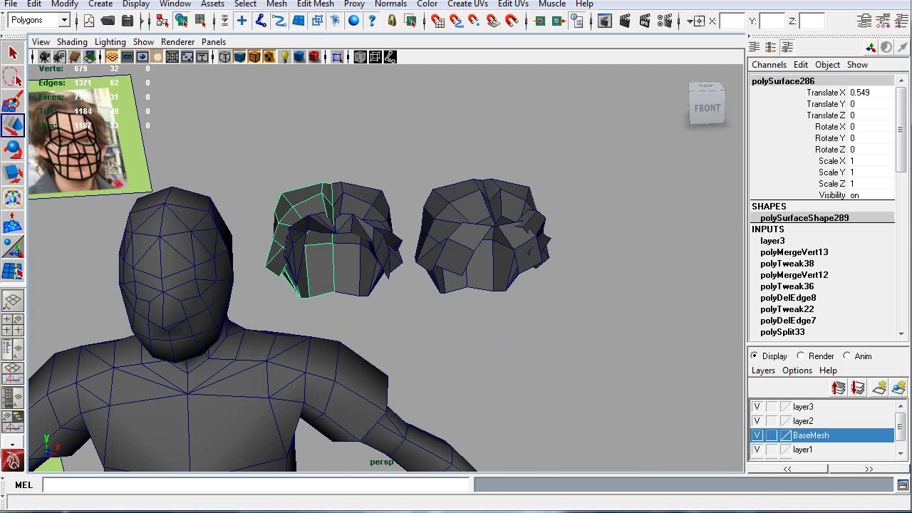
# Step: Switch to the web browser with the "Low poly game character hair" tutorial and study the hair render at its start
pyautogui.click(666, 512)
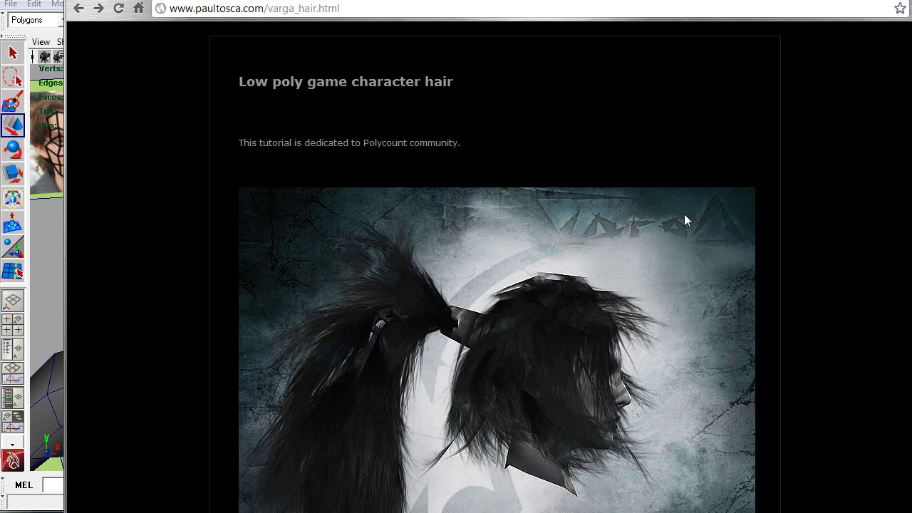
pyautogui.scroll(-2, 698, 196)
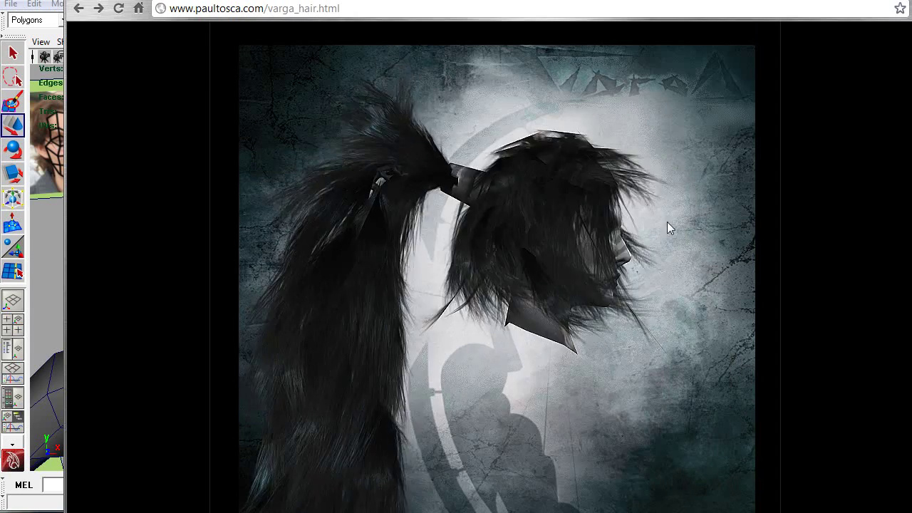
pyautogui.scroll(2, 736, 233)
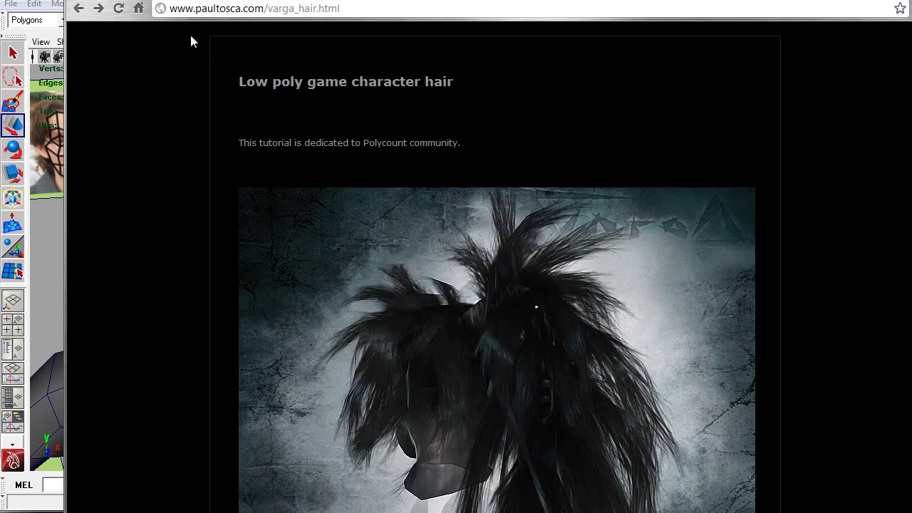
pyautogui.scroll(-6, 479, 200)
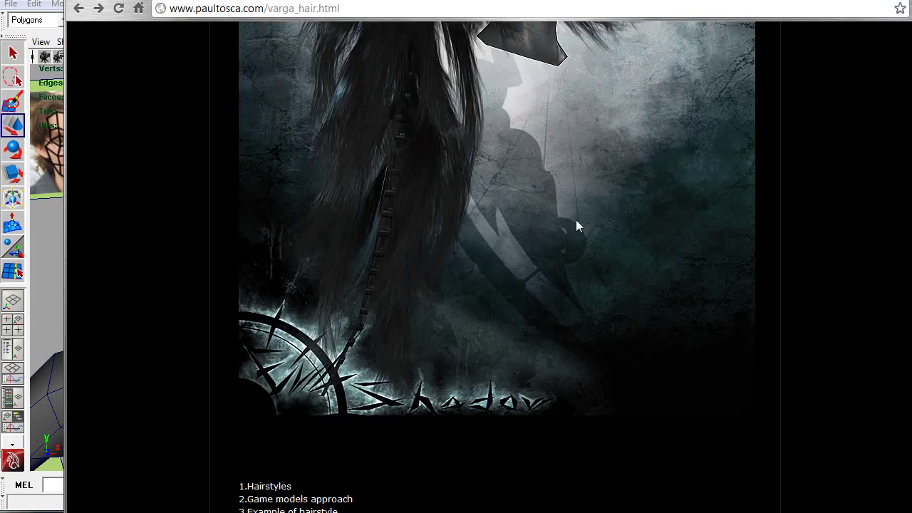
pyautogui.scroll(-3, 607, 221)
pyautogui.scroll(6, 607, 220)
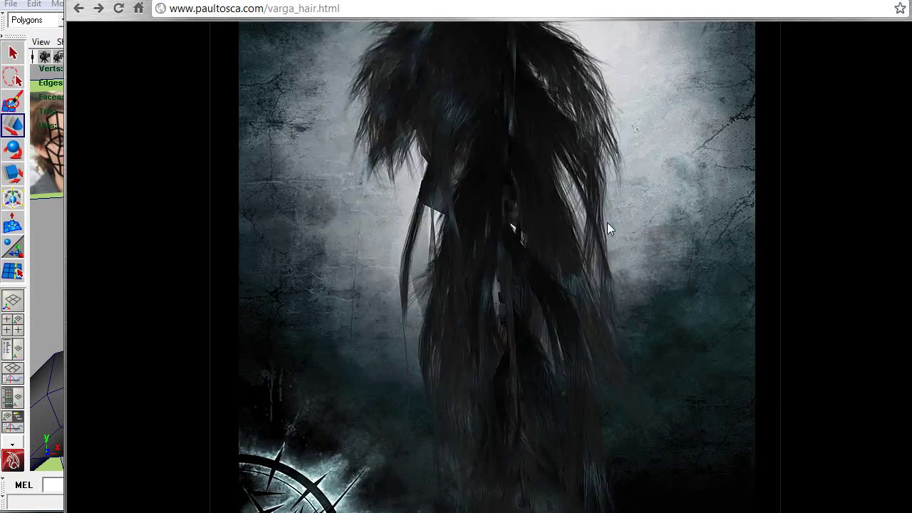
pyautogui.scroll(3, 606, 228)
pyautogui.scroll(-8, 605, 230)
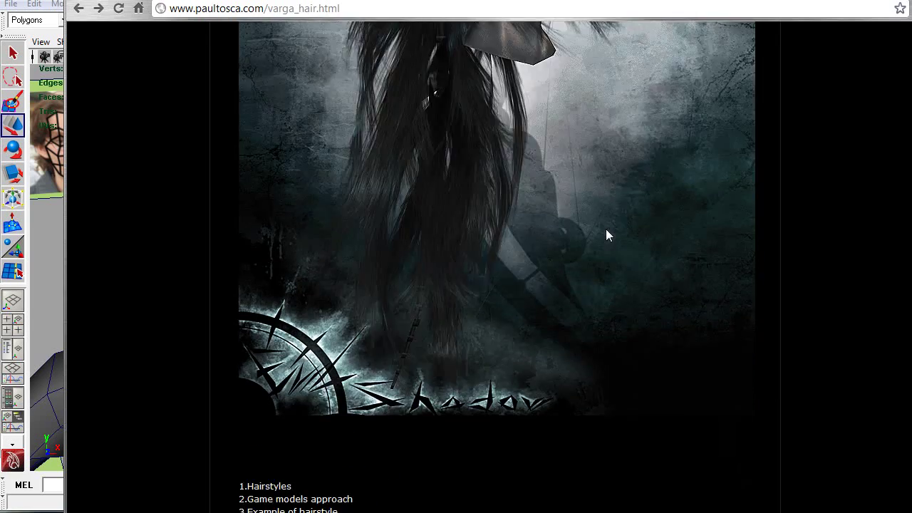
# Step: Skim the tutorial's sections on hairstyle variations and on 8-bit versus 1-bit alpha for hair textures
pyautogui.scroll(-7, 599, 232)
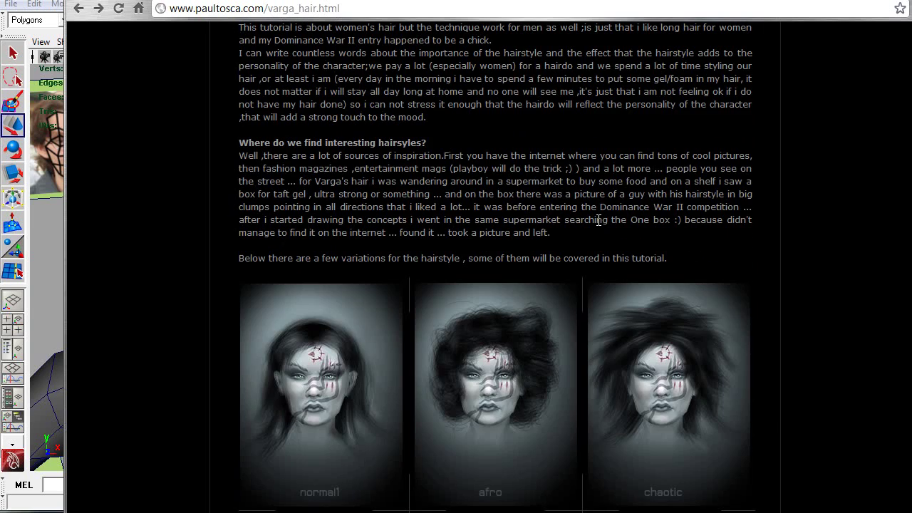
pyautogui.scroll(6, 598, 219)
pyautogui.scroll(-18, 598, 220)
pyautogui.scroll(-6, 596, 221)
pyautogui.scroll(10, 594, 223)
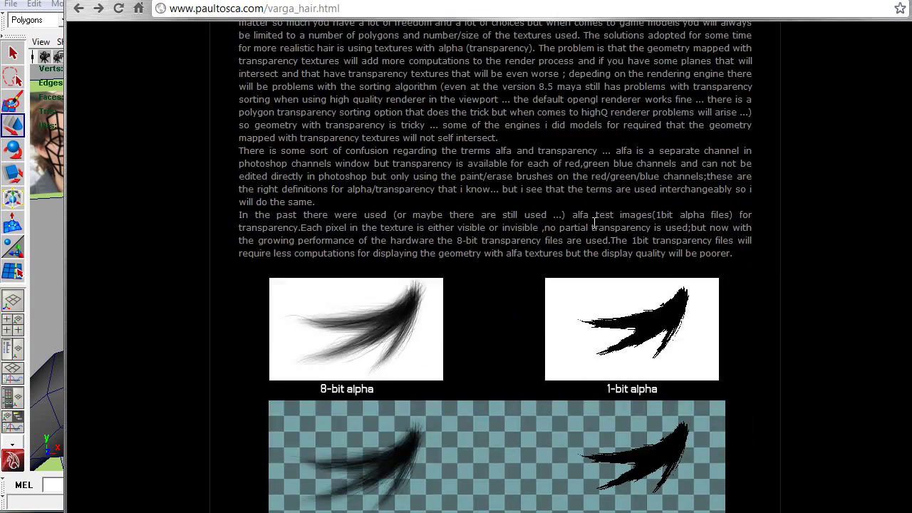
pyautogui.scroll(10, 594, 223)
pyautogui.scroll(-20, 594, 220)
pyautogui.scroll(12, 594, 217)
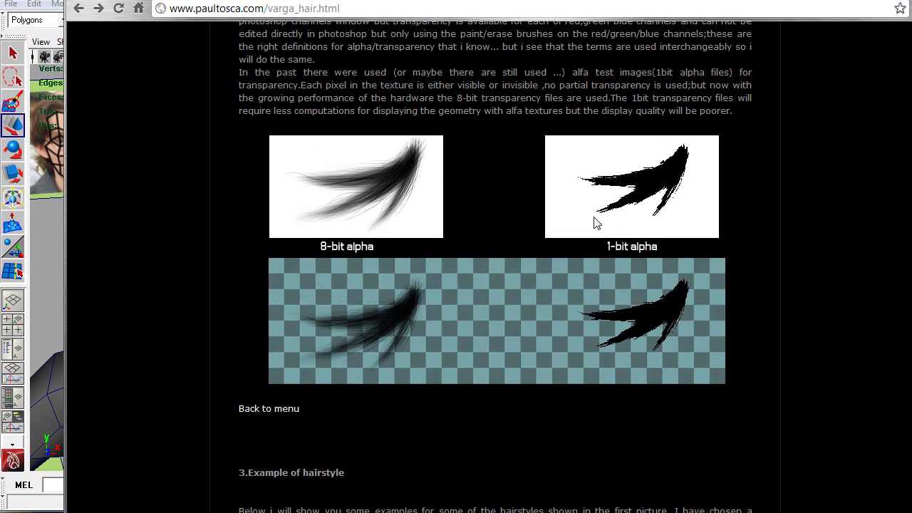
# Step: Skim the tutorial's sections on the tools used and on painting the hair texture with Maya Paint Effects brushes
pyautogui.scroll(-13, 716, 251)
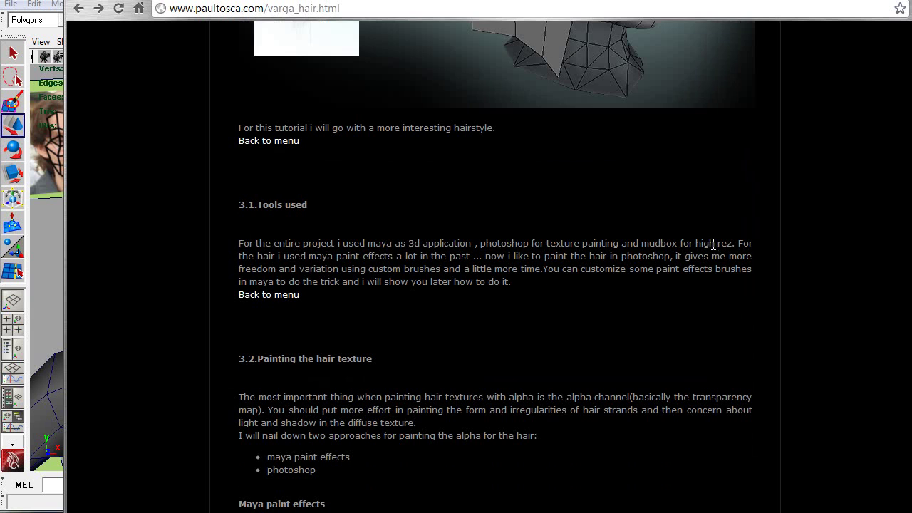
pyautogui.scroll(5, 709, 238)
pyautogui.scroll(-9, 709, 238)
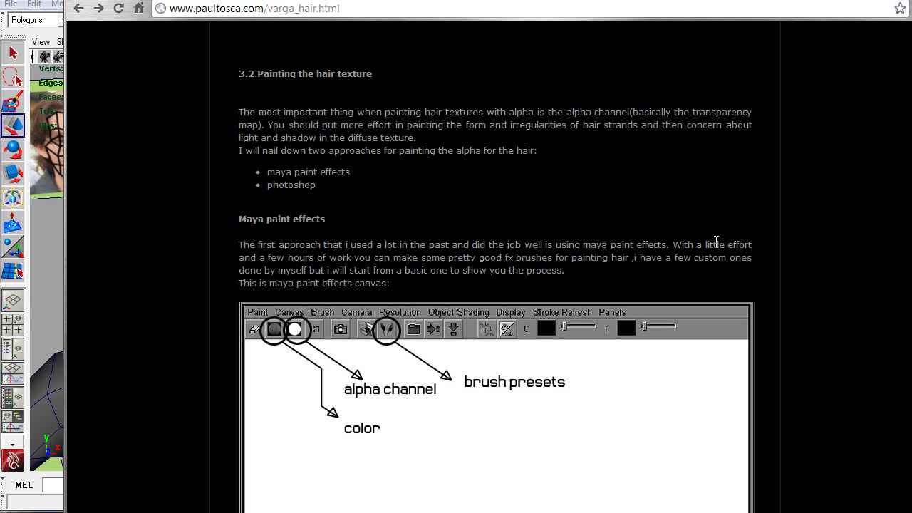
pyautogui.scroll(-14, 712, 235)
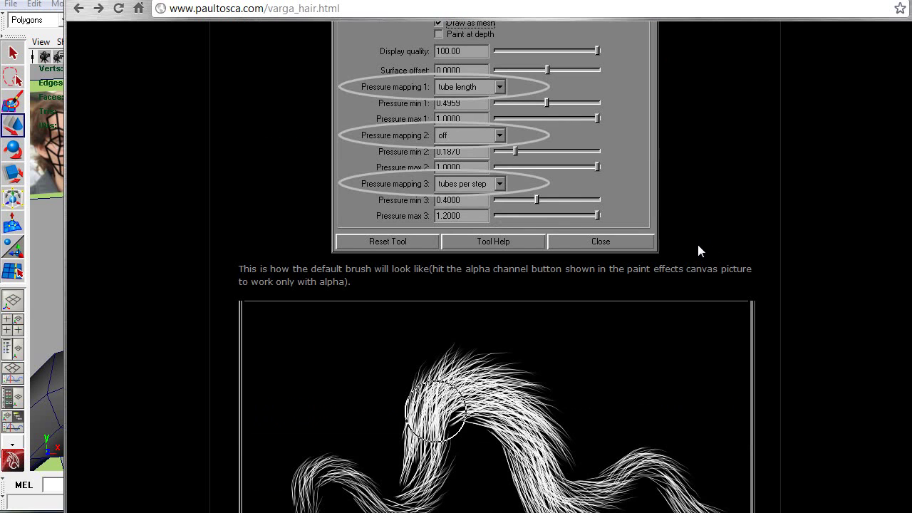
pyautogui.scroll(-6, 684, 242)
pyautogui.scroll(4, 651, 246)
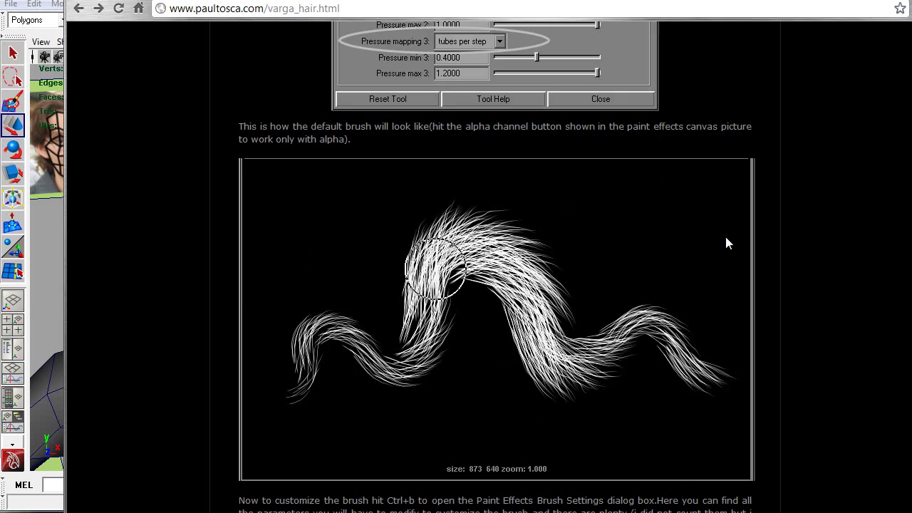
pyautogui.scroll(-5, 712, 242)
pyautogui.scroll(2, 425, 180)
pyautogui.scroll(-10, 781, 257)
pyautogui.scroll(-12, 772, 245)
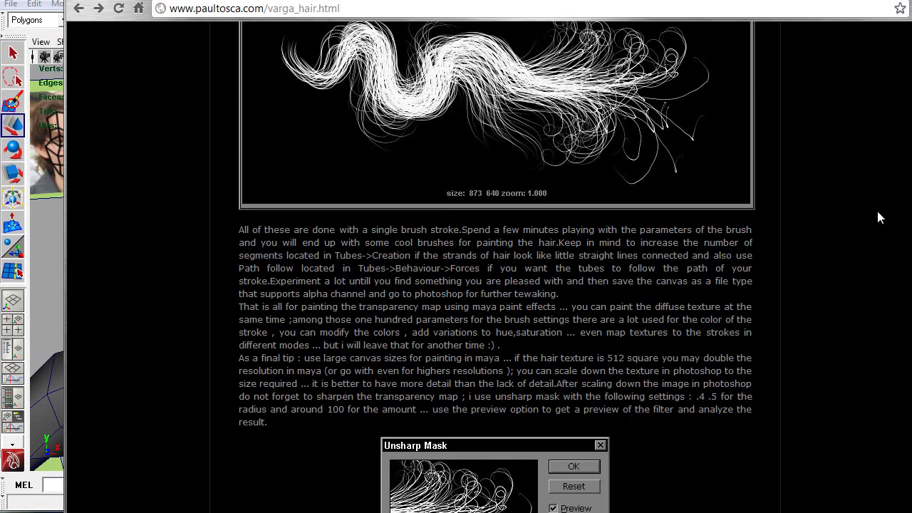
# Step: Review the tutorial's advice on painting the hair's color map and its instructions for modeling the hair geometry
pyautogui.scroll(10, 495, 267)
pyautogui.scroll(-15, 495, 267)
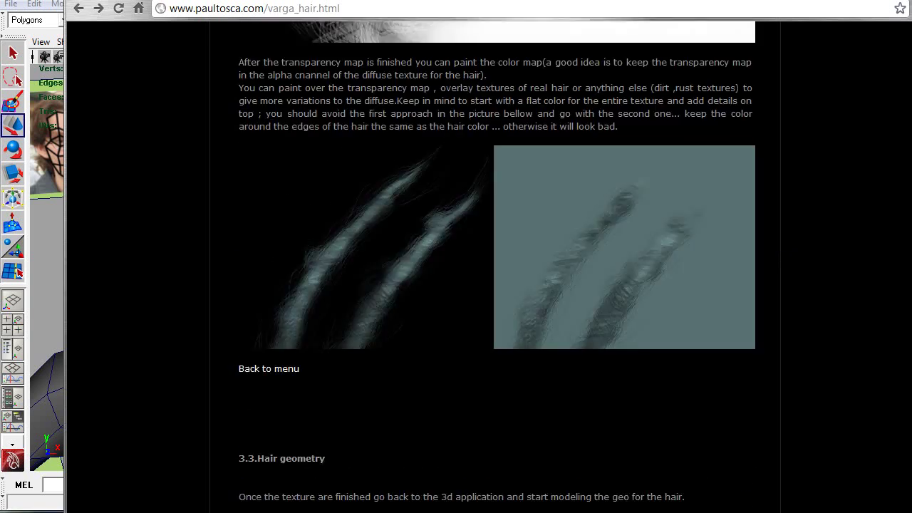
pyautogui.scroll(-10, 496, 267)
pyautogui.scroll(4, 497, 267)
pyautogui.scroll(-8, 497, 267)
pyautogui.scroll(-18, 497, 268)
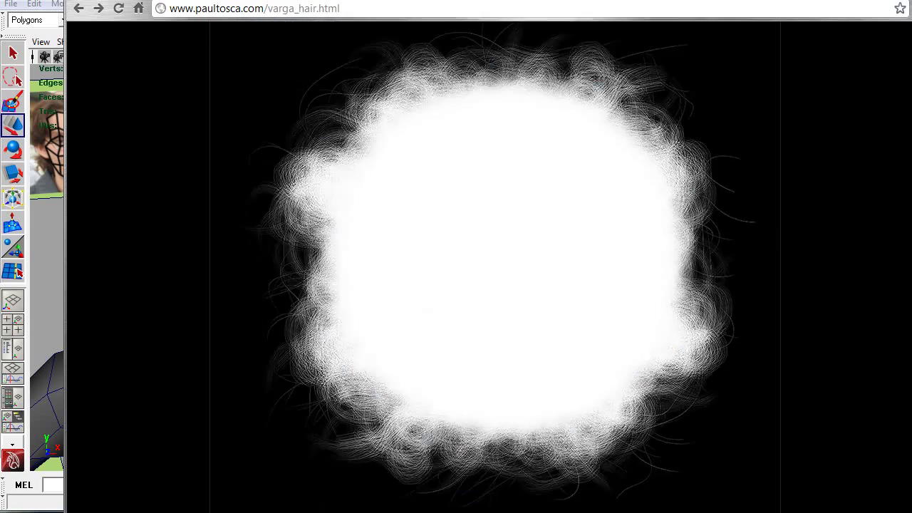
pyautogui.scroll(2, 456, 267)
pyautogui.scroll(-10, 456, 268)
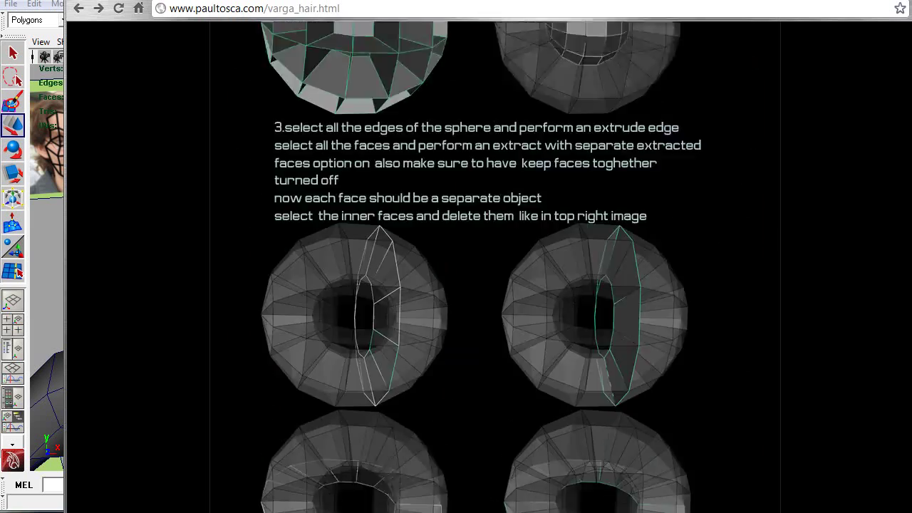
# Step: Review the tutorial's sphere-based process for the hair geometry and the wireframe, shaded and silhouette views of the resulting hairstyle
pyautogui.scroll(-9, 496, 268)
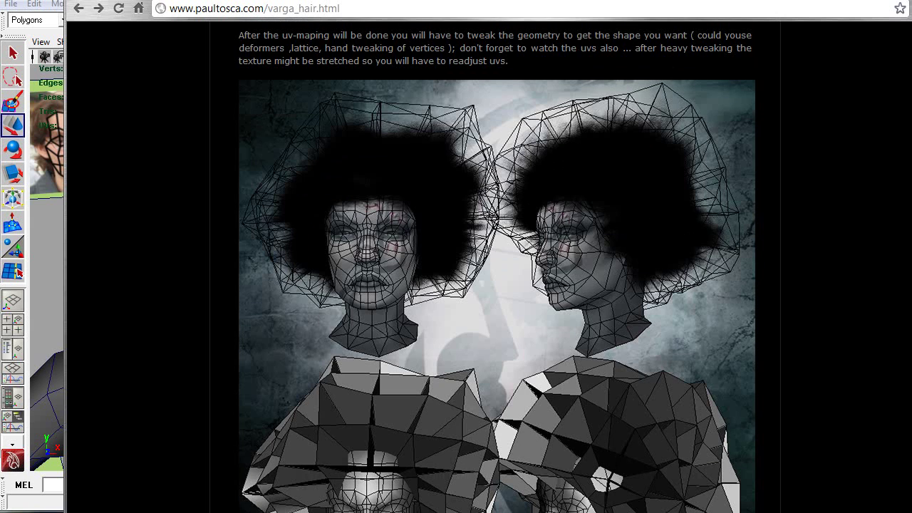
pyautogui.scroll(-12, 691, 178)
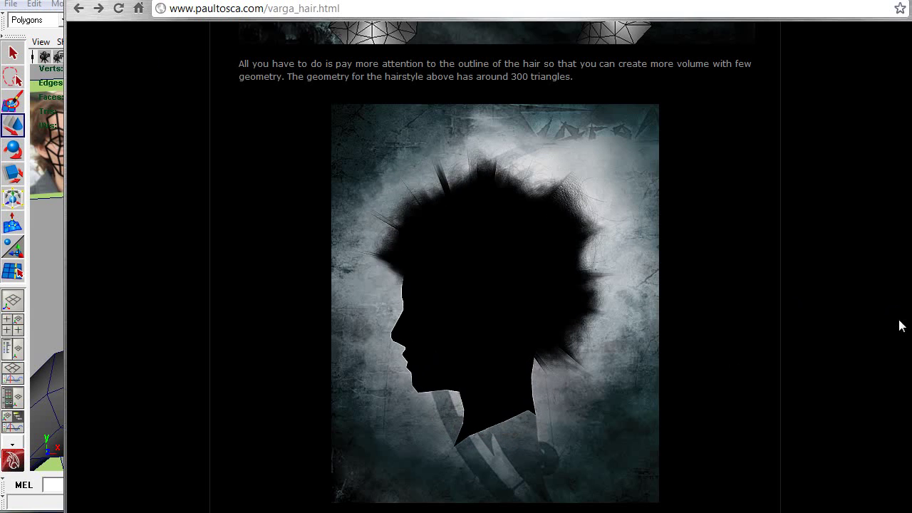
pyautogui.scroll(5, 495, 267)
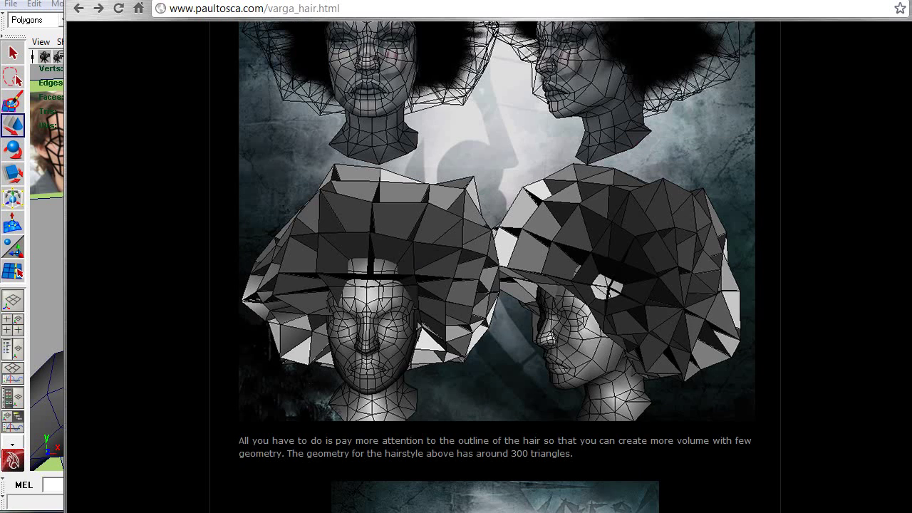
pyautogui.scroll(15, 496, 267)
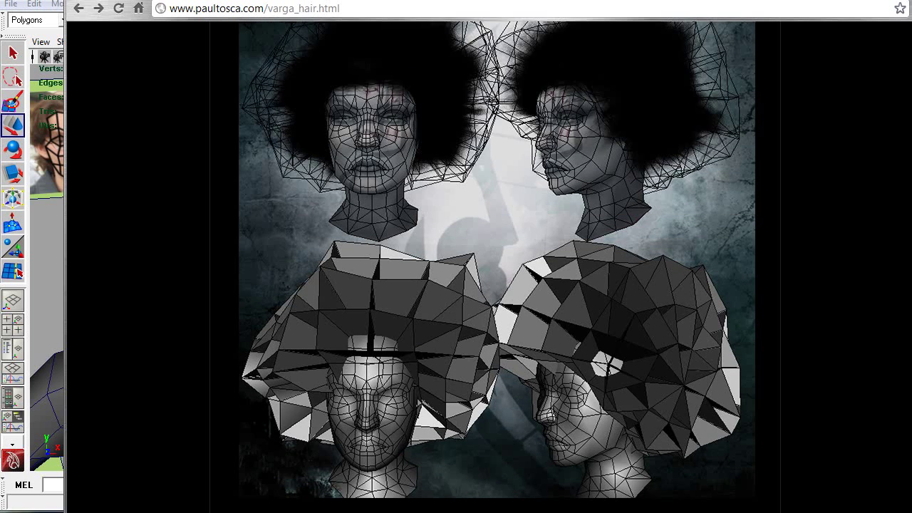
pyautogui.scroll(20, 496, 267)
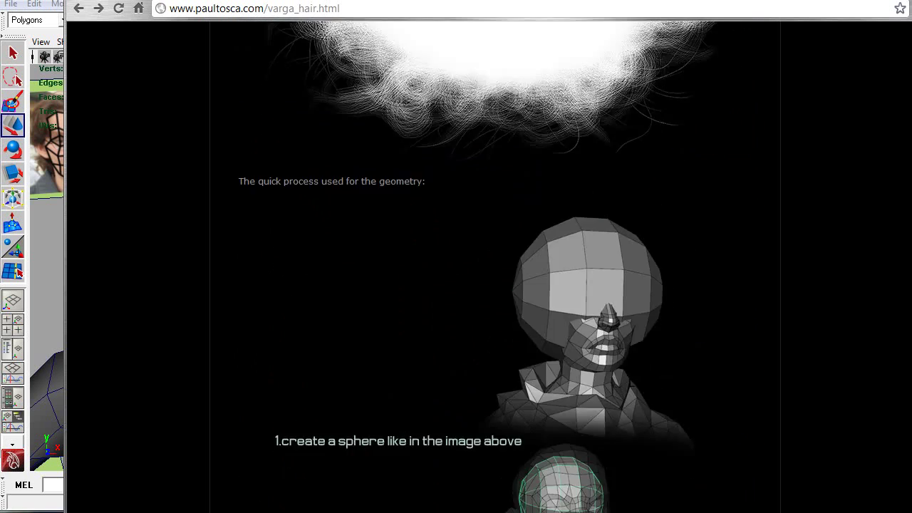
pyautogui.scroll(-7, 495, 267)
pyautogui.scroll(5, 496, 267)
pyautogui.scroll(-7, 497, 267)
pyautogui.scroll(-7, 496, 267)
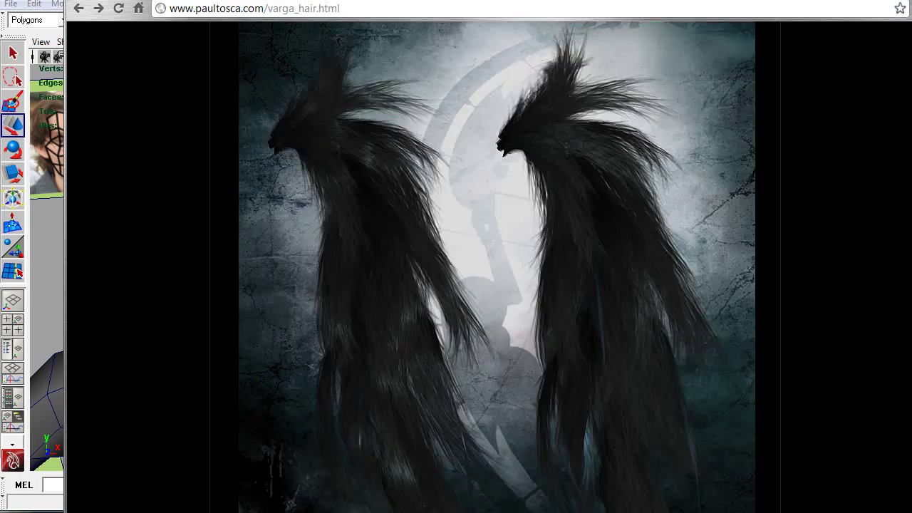
# Step: Study the tutorial's Varga section, covering the ponytail hair, its polygon geometry and the diffuse, normal and specular hair textures
pyautogui.scroll(-10, 496, 267)
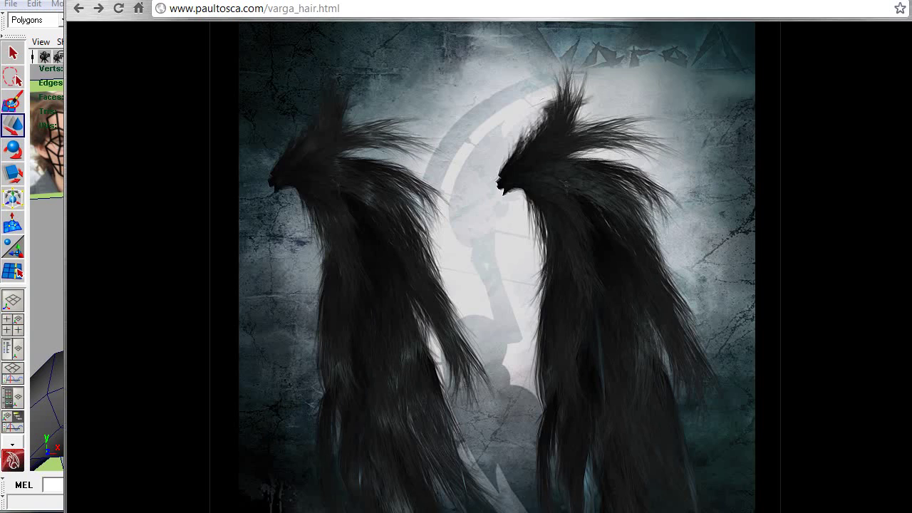
pyautogui.scroll(-15, 497, 267)
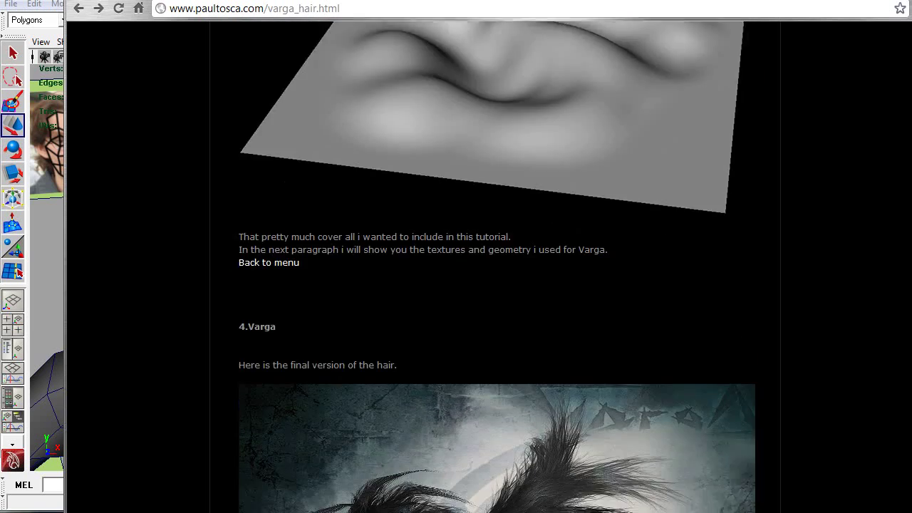
pyautogui.scroll(-20, 497, 267)
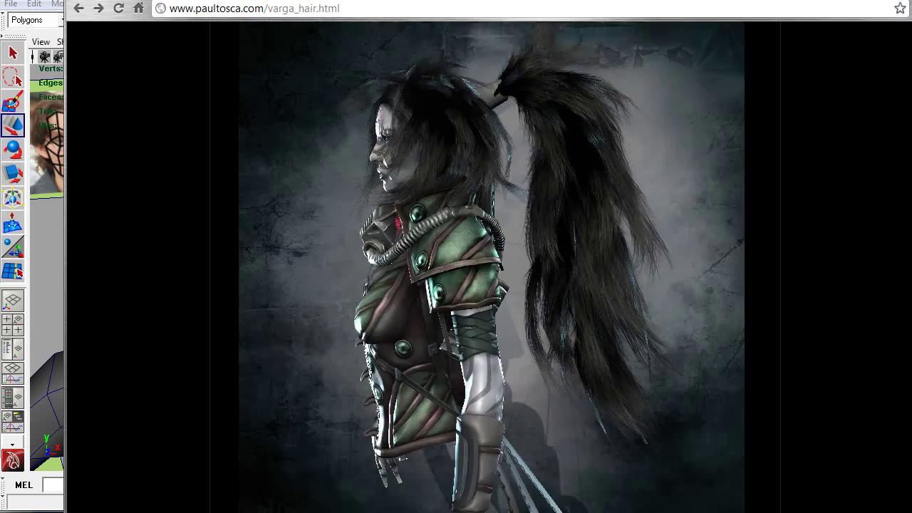
pyautogui.scroll(-10, 496, 267)
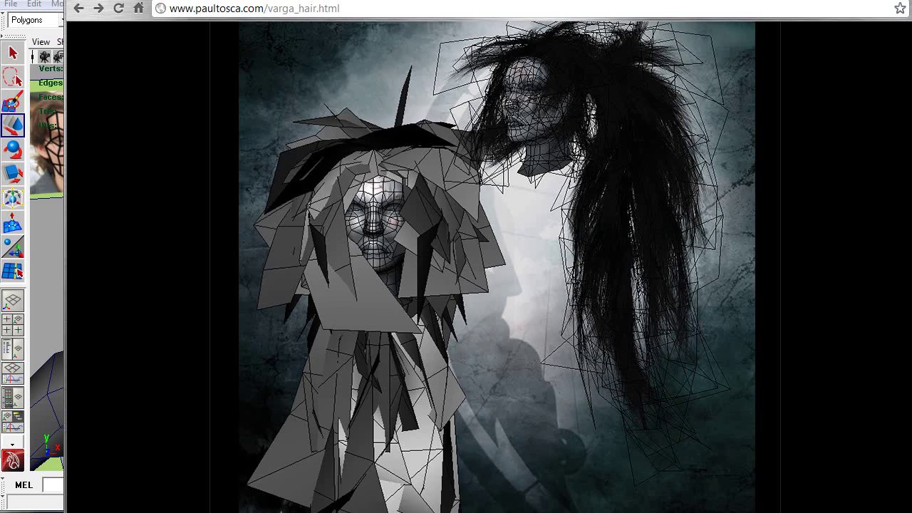
pyautogui.scroll(-5, 497, 267)
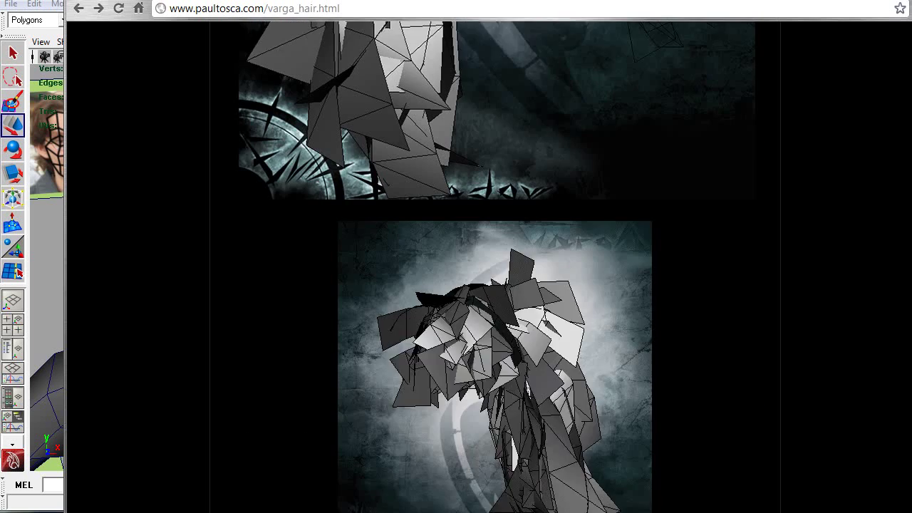
pyautogui.scroll(-7, 497, 267)
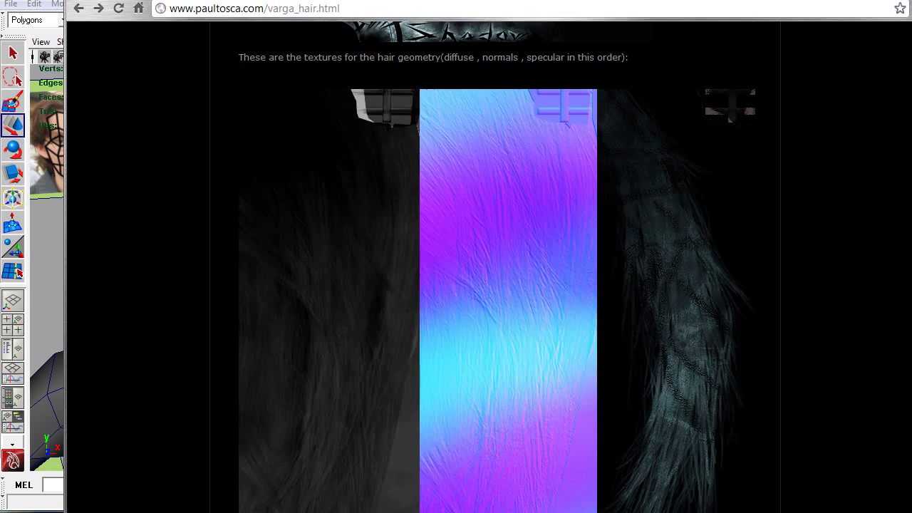
pyautogui.scroll(8, 496, 267)
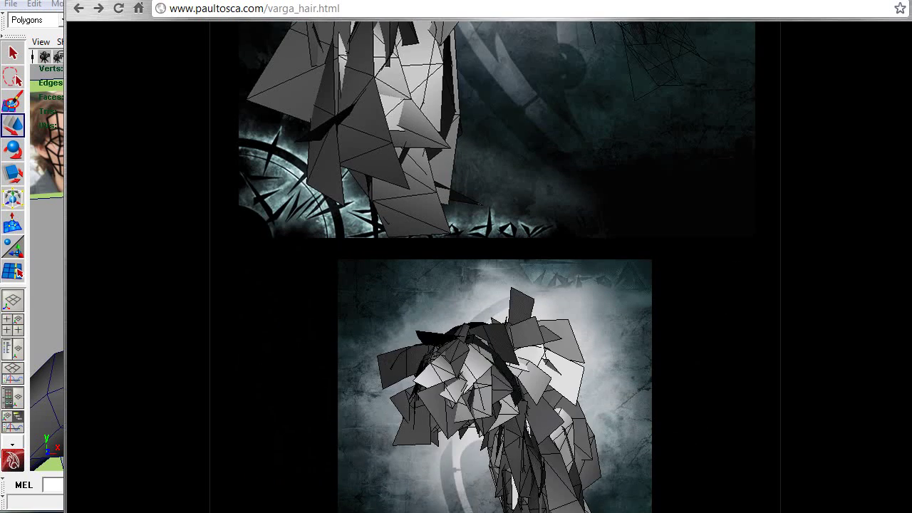
pyautogui.scroll(-3, 457, 181)
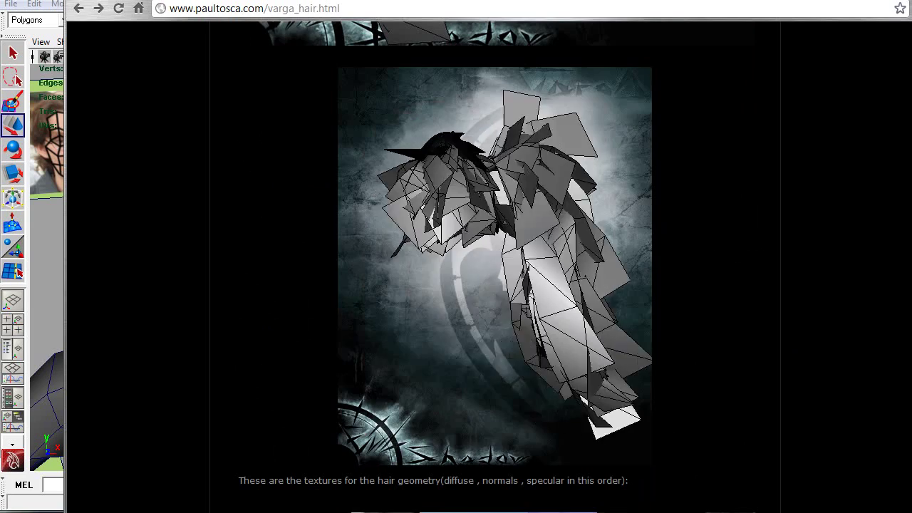
pyautogui.scroll(5, 496, 267)
pyautogui.scroll(-12, 497, 267)
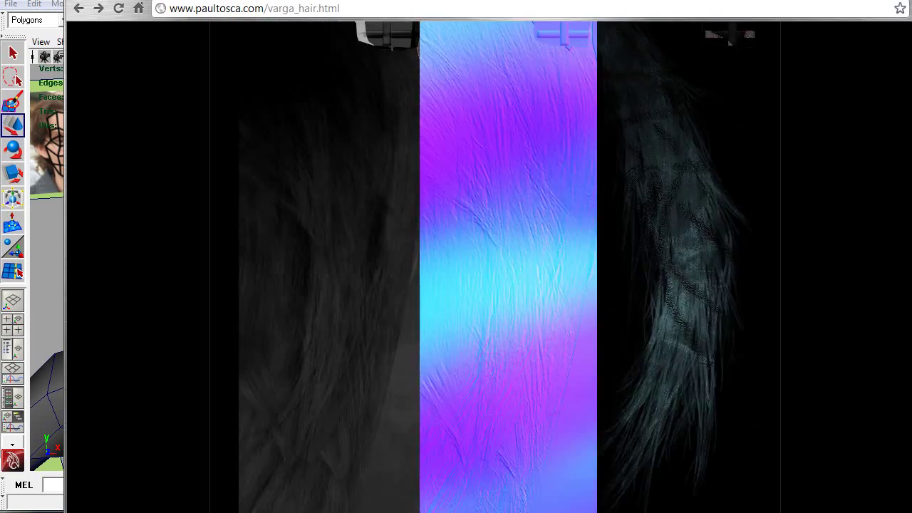
# Step: Look over the finished Varga character renders at the end of the tutorial, comparing the hair in front and side views
pyautogui.scroll(-20, 496, 267)
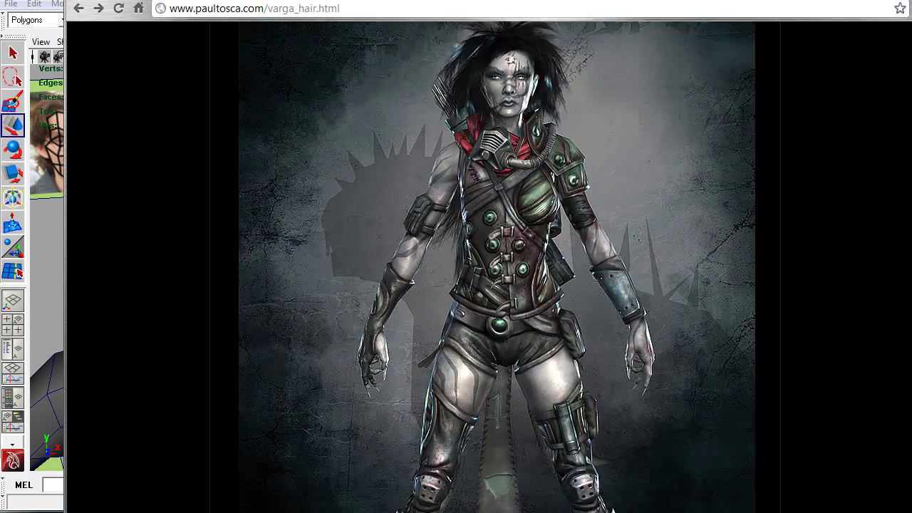
pyautogui.scroll(-2, 496, 267)
pyautogui.scroll(-10, 496, 267)
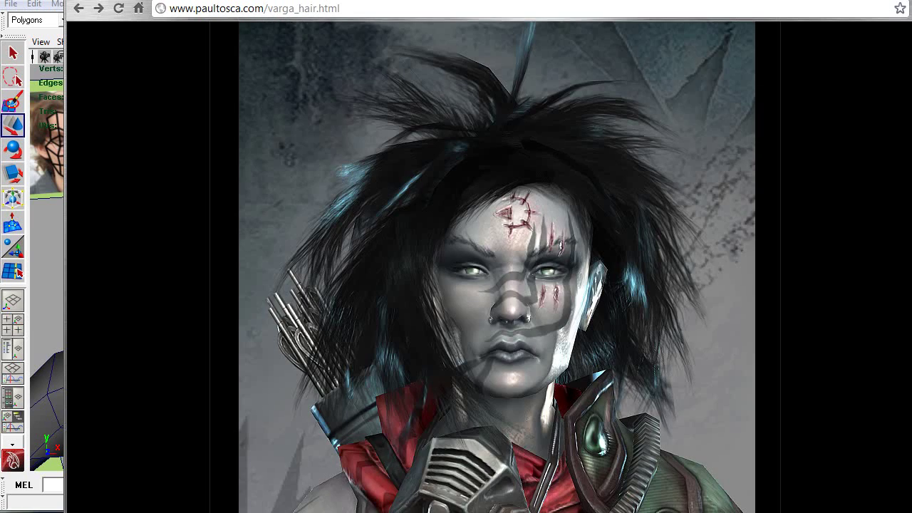
pyautogui.scroll(-15, 496, 267)
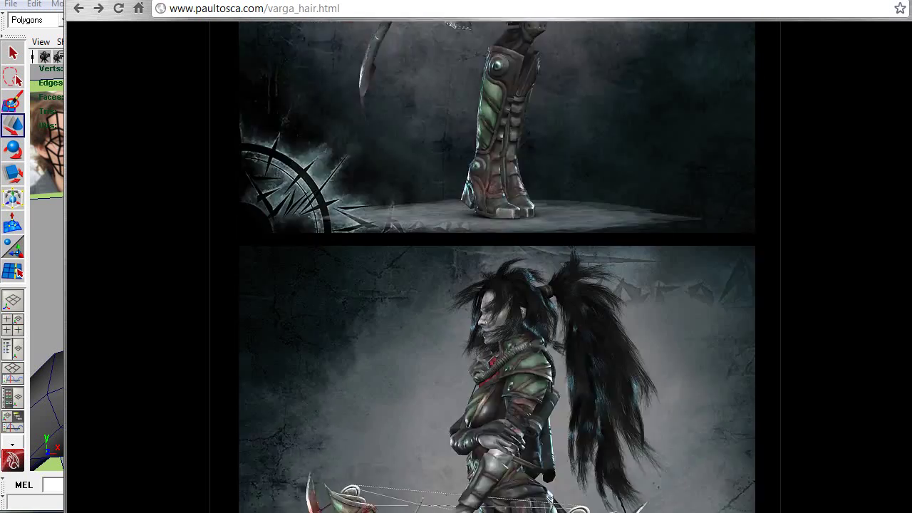
pyautogui.scroll(10, 497, 268)
pyautogui.scroll(-10, 497, 267)
pyautogui.scroll(5, 497, 267)
pyautogui.scroll(-10, 497, 267)
pyautogui.scroll(5, 497, 267)
pyautogui.scroll(-5, 497, 267)
pyautogui.scroll(-15, 497, 267)
pyautogui.scroll(3, 496, 267)
pyautogui.scroll(-3, 497, 267)
# Step: Return to the beginning of the low-poly hair tutorial page
pyautogui.scroll(20, 497, 268)
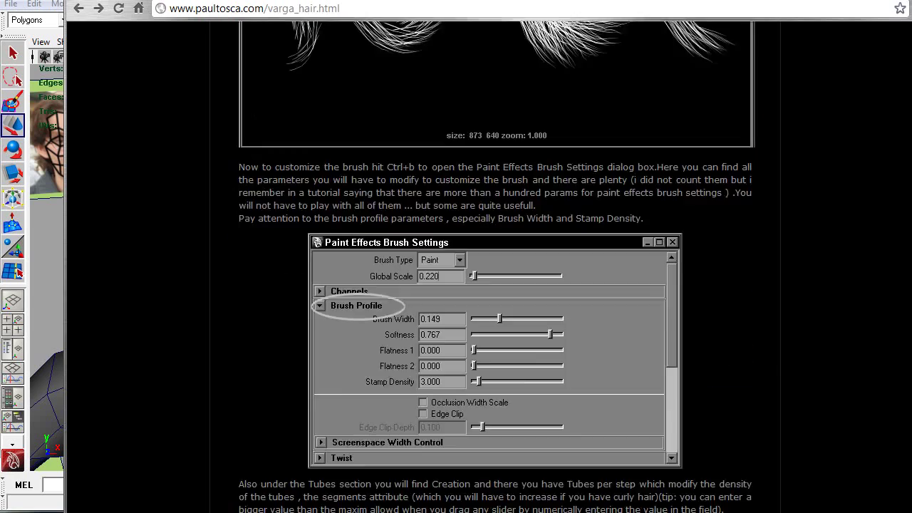
pyautogui.scroll(20, 497, 267)
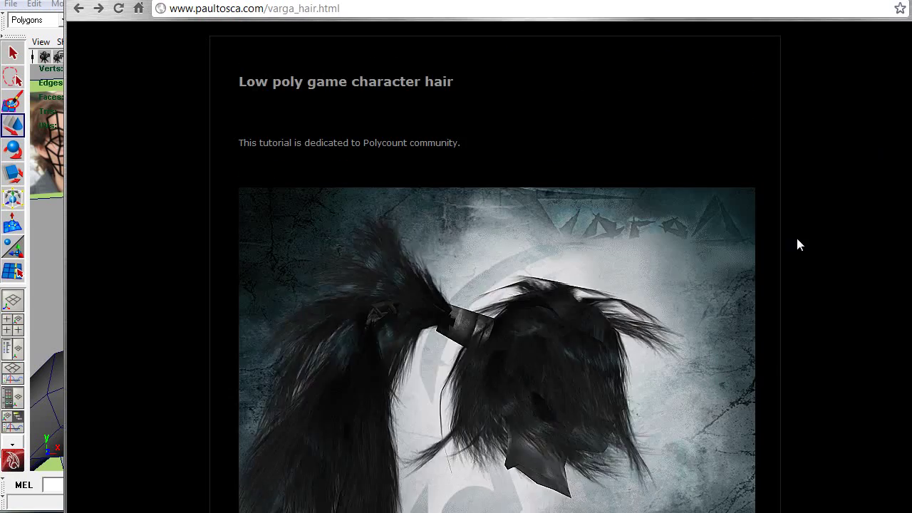
pyautogui.scroll(-1, 796, 234)
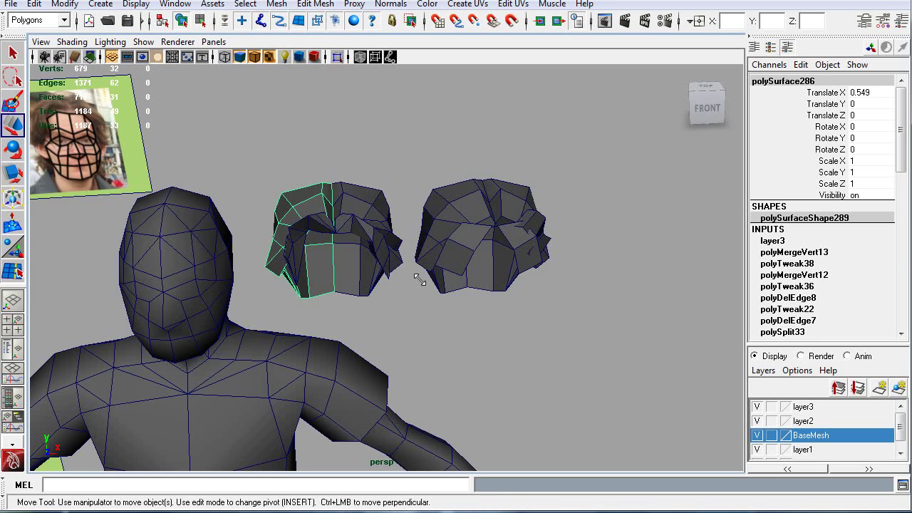
# Step: Switch back to Maya and select all pieces of the hair model nearest the character to check its polygon count
pyautogui.moveTo(377, 302); pyautogui.dragTo(377, 301)
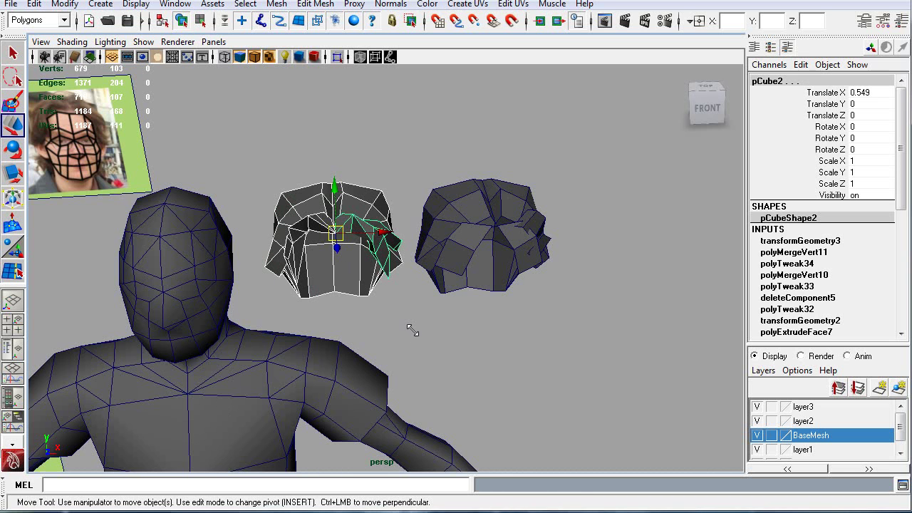
pyautogui.keyDown('alt'); pyautogui.moveTo(406, 333); pyautogui.dragTo(451, 389, button='right'); pyautogui.keyUp('alt')
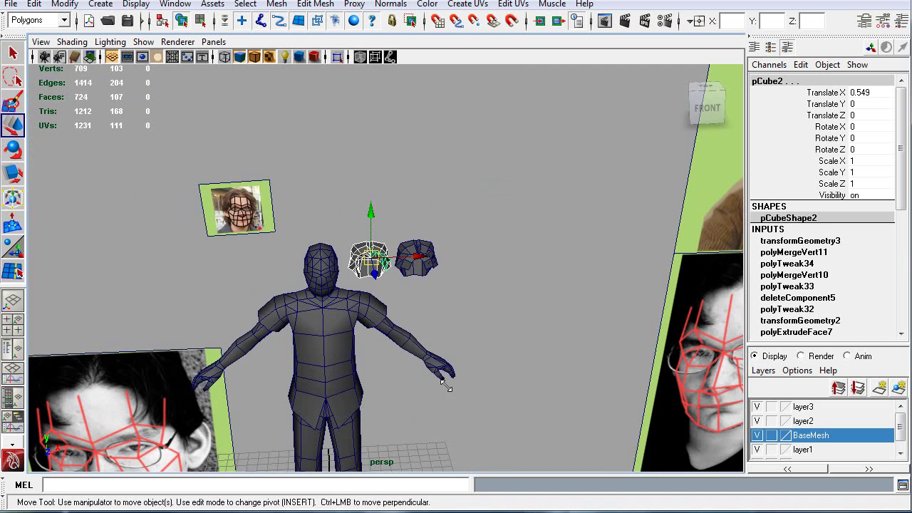
pyautogui.keyDown('alt'); pyautogui.moveTo(443, 385); pyautogui.dragTo(543, 299, button='middle'); pyautogui.keyUp('alt')
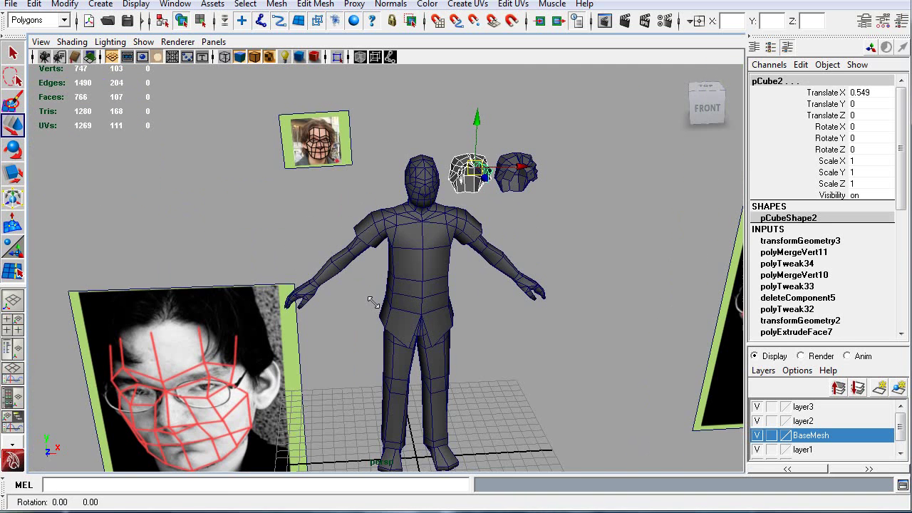
pyautogui.keyDown('alt'); pyautogui.moveTo(383, 312); pyautogui.dragTo(358, 179); pyautogui.keyUp('alt')
# Step: Select the body parts and feet without the skull cap, together with the nearest hair model, to check their combined polygon count
pyautogui.moveTo(405, 329); pyautogui.dragTo(406, 330)
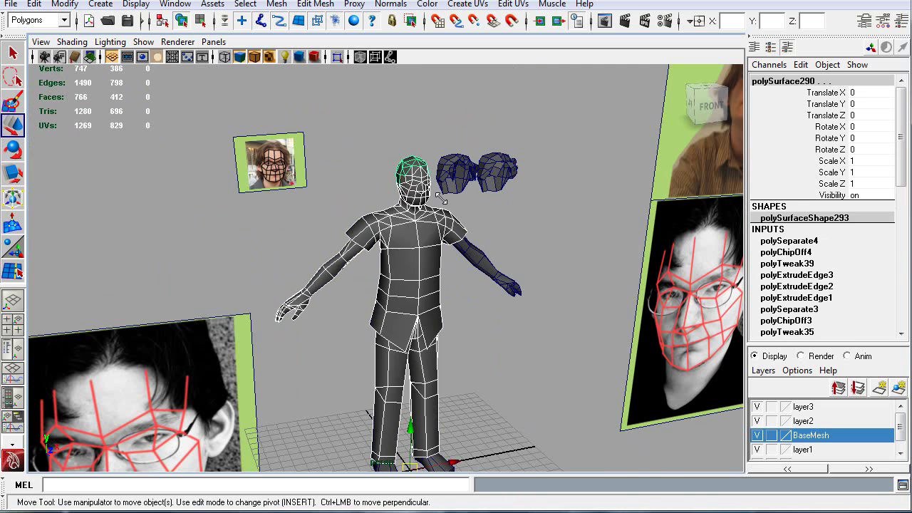
pyautogui.keyDown('shift'); pyautogui.click(411, 164); pyautogui.keyUp('shift')
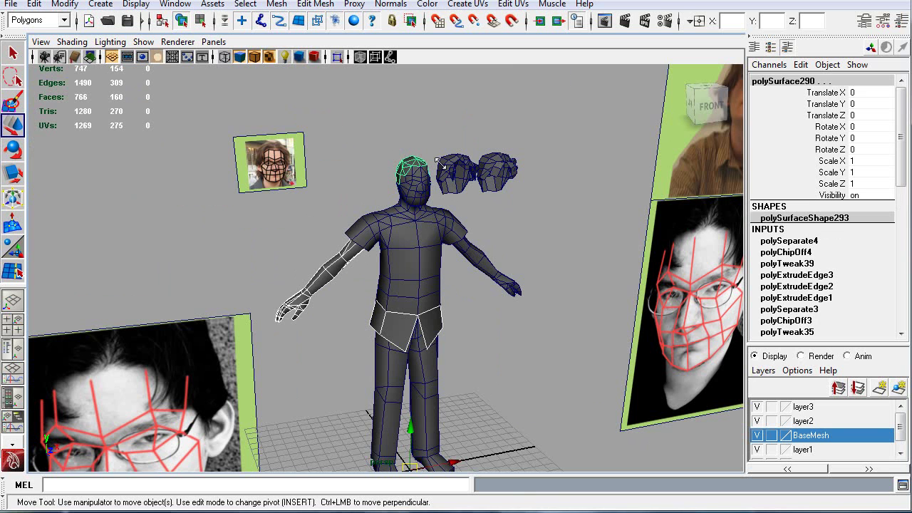
pyautogui.moveTo(366, 154); pyautogui.dragTo(451, 433)
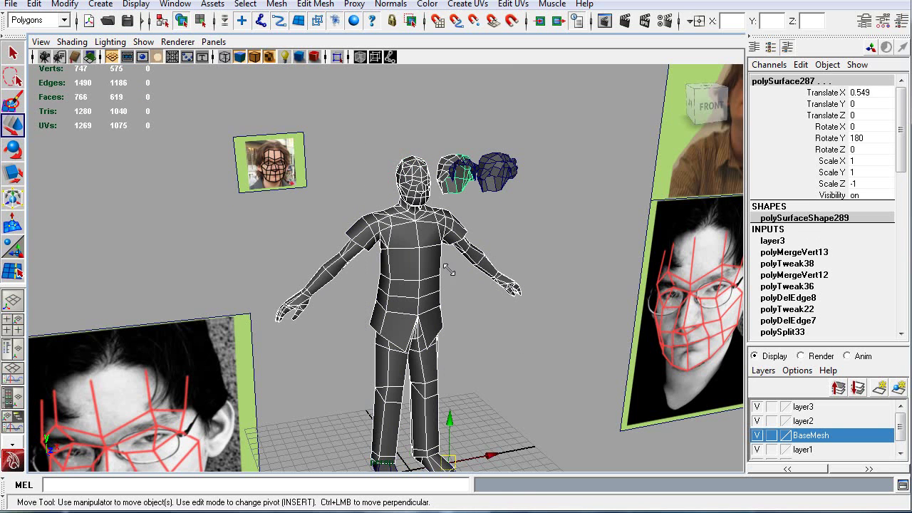
pyautogui.keyDown('shift'); pyautogui.click(397, 160); pyautogui.keyUp('shift')
pyautogui.keyDown('alt'); pyautogui.moveTo(507, 222); pyautogui.dragTo(449, 199); pyautogui.keyUp('alt')
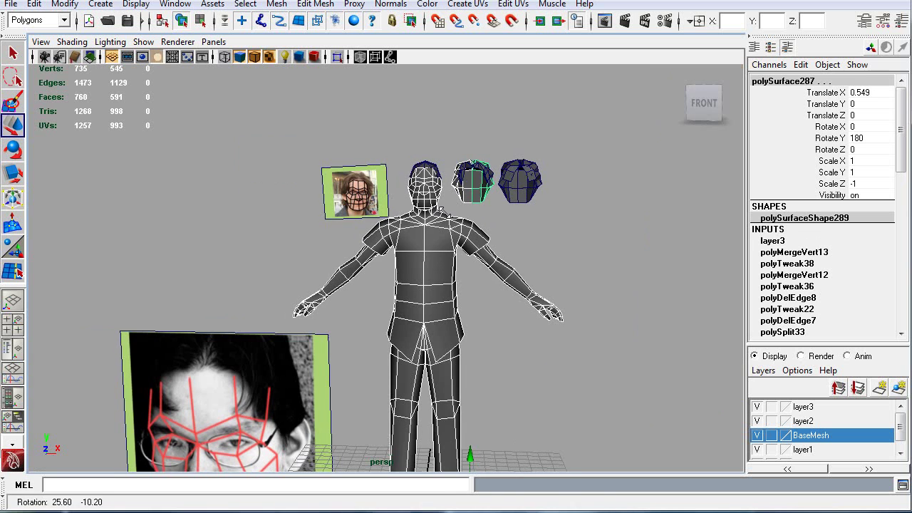
pyautogui.moveTo(462, 162); pyautogui.dragTo(502, 211)
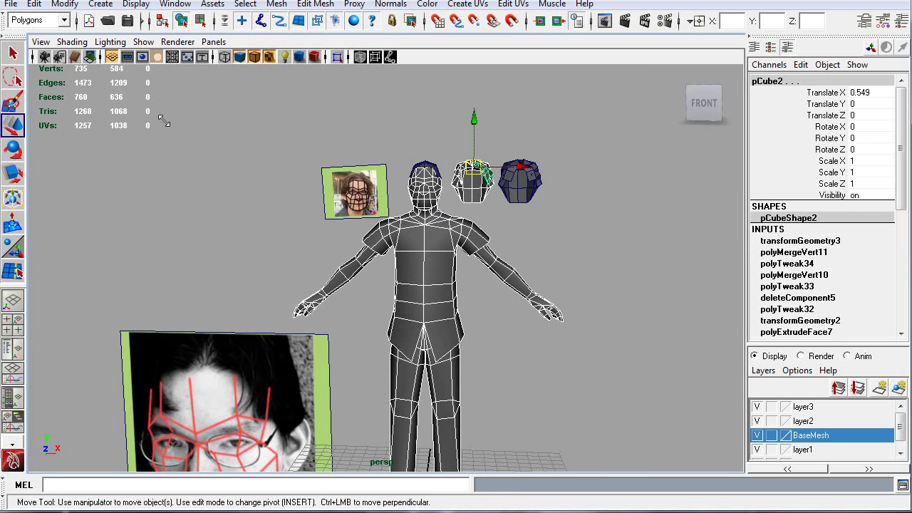
pyautogui.keyDown('alt'); pyautogui.moveTo(364, 220); pyautogui.dragTo(336, 195, button='middle'); pyautogui.keyUp('alt')
pyautogui.keyDown('alt'); pyautogui.moveTo(300, 186); pyautogui.dragTo(402, 235); pyautogui.keyUp('alt')
pyautogui.click(369, 457)
pyautogui.keyDown('alt'); pyautogui.moveTo(411, 311); pyautogui.dragTo(201, 137); pyautogui.keyUp('alt')
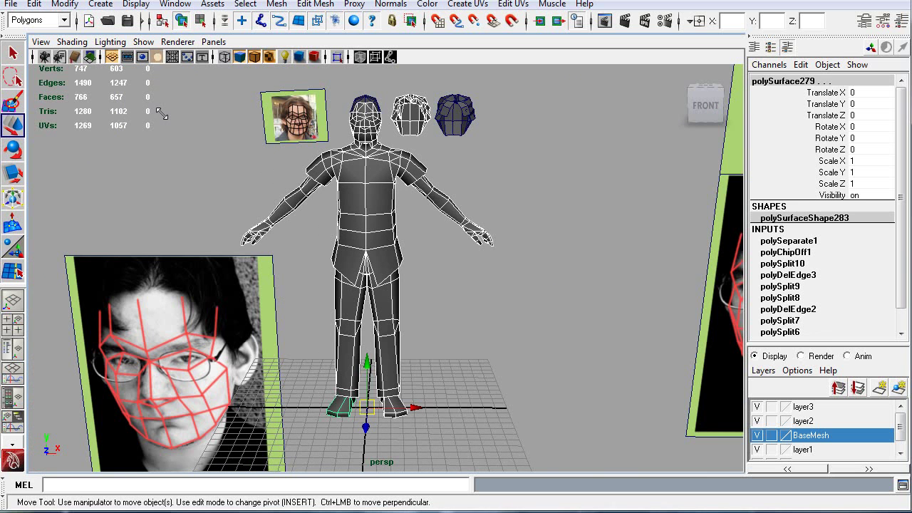
# Step: Examine the character's head, upper body and the two hair models from several angles and distances
pyautogui.scroll(4, 358, 390)
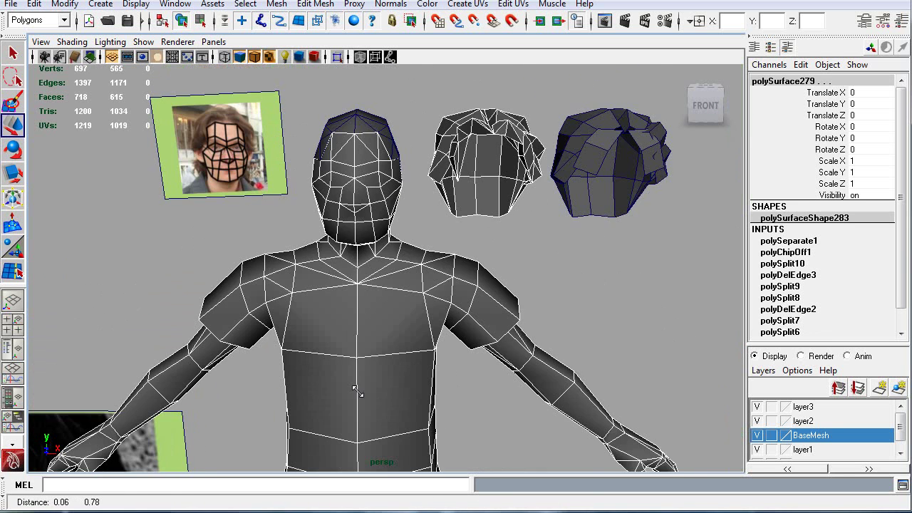
pyautogui.moveTo(600, 285)
pyautogui.keyDown('alt'); pyautogui.mouseDown()
pyautogui.moveTo(350, 292)
pyautogui.moveTo(261, 270)
pyautogui.moveTo(600, 276)
pyautogui.mouseUp(); pyautogui.keyUp('alt')
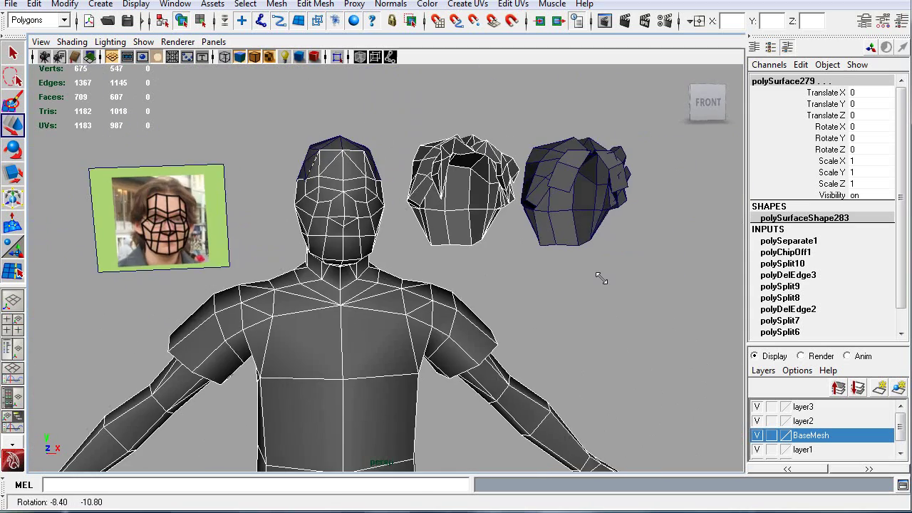
pyautogui.scroll(-4, 474, 361)
pyautogui.keyDown('alt'); pyautogui.moveTo(473, 360); pyautogui.dragTo(474, 271, button='middle'); pyautogui.keyUp('alt')
pyautogui.keyDown('alt'); pyautogui.moveTo(474, 270); pyautogui.dragTo(604, 241); pyautogui.keyUp('alt')
pyautogui.keyDown('alt'); pyautogui.moveTo(501, 275); pyautogui.dragTo(425, 325, button='middle'); pyautogui.keyUp('alt')
pyautogui.keyDown('alt'); pyautogui.moveTo(278, 298); pyautogui.dragTo(363, 284); pyautogui.keyUp('alt')
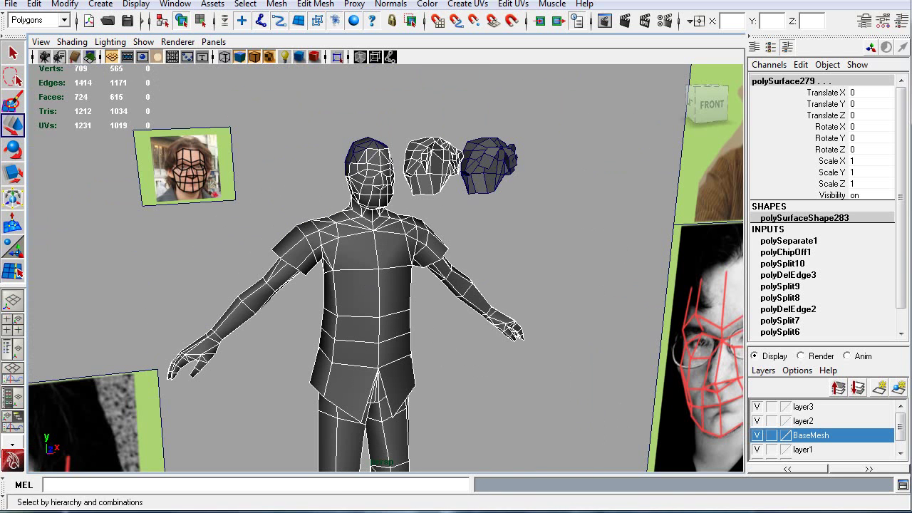
# Step: Show the character and hair models as flat, unlit silhouettes by changing the viewport lighting, clearing the selection and disabling Wireframe on Shaded
pyautogui.click(111, 41)
pyautogui.click(128, 104)
pyautogui.click(527, 239)
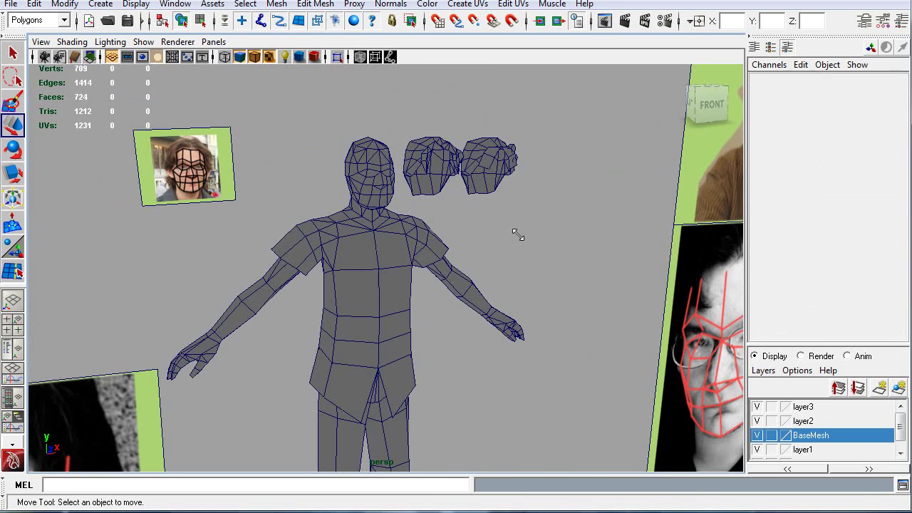
pyautogui.keyDown('alt'); pyautogui.moveTo(545, 245); pyautogui.dragTo(428, 245); pyautogui.keyUp('alt')
pyautogui.click(71, 41)
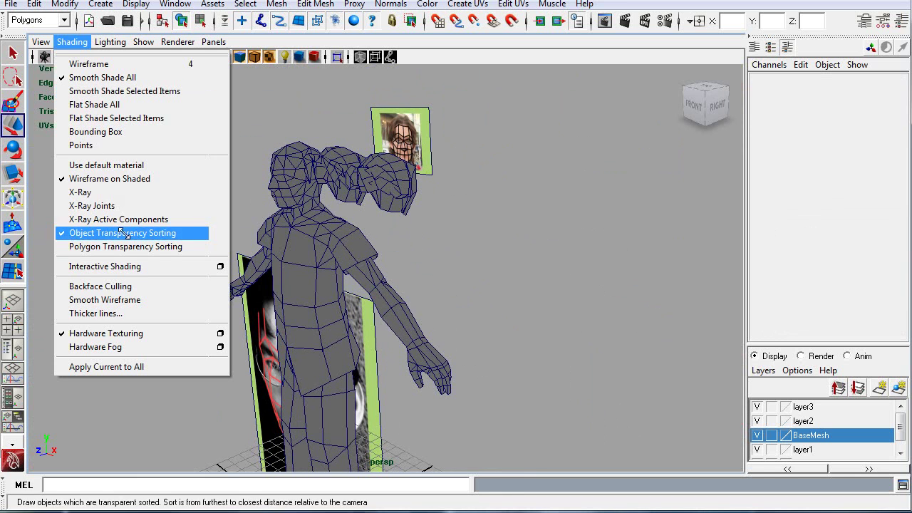
pyautogui.click(109, 178)
pyautogui.keyDown('alt'); pyautogui.moveTo(142, 181); pyautogui.dragTo(250, 177); pyautogui.keyUp('alt')
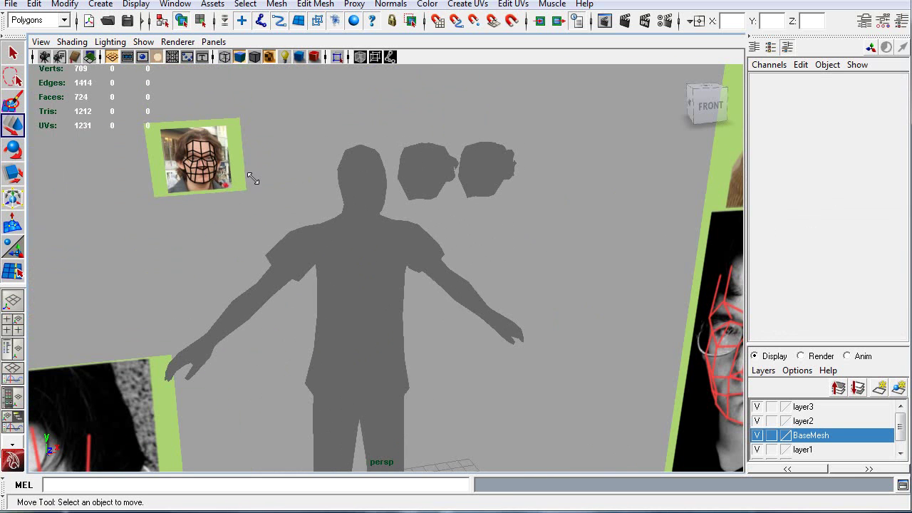